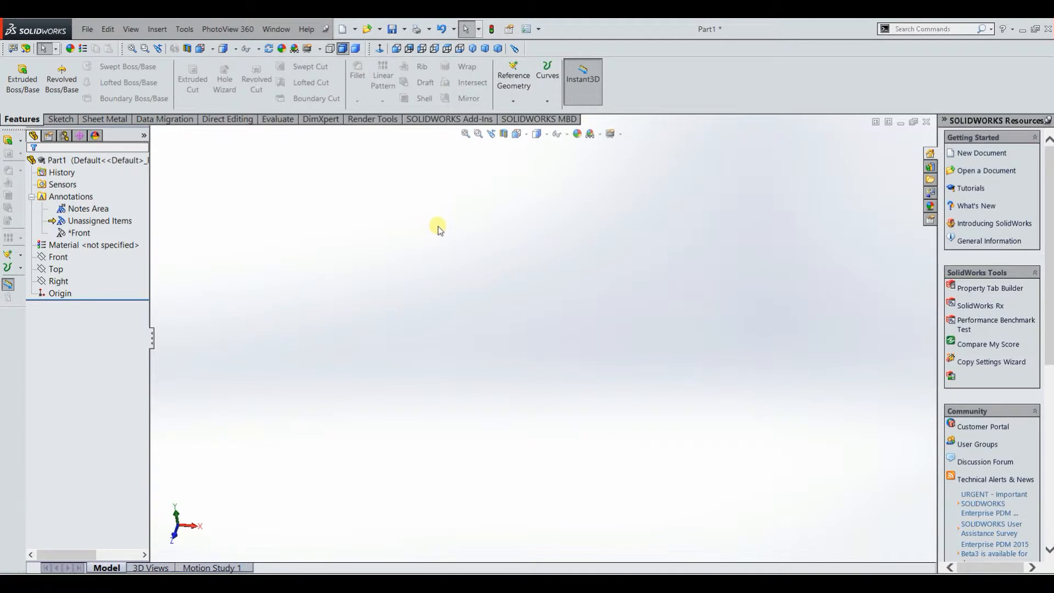
Step: Create a reference plane offset 100 mm above the Top plane
click(505, 97)
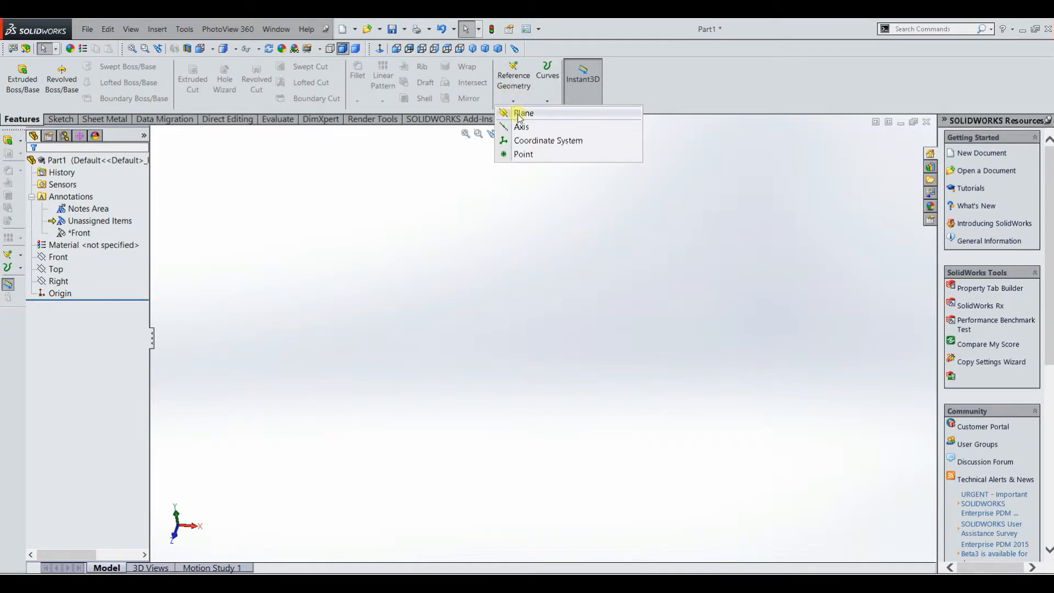
click(521, 113)
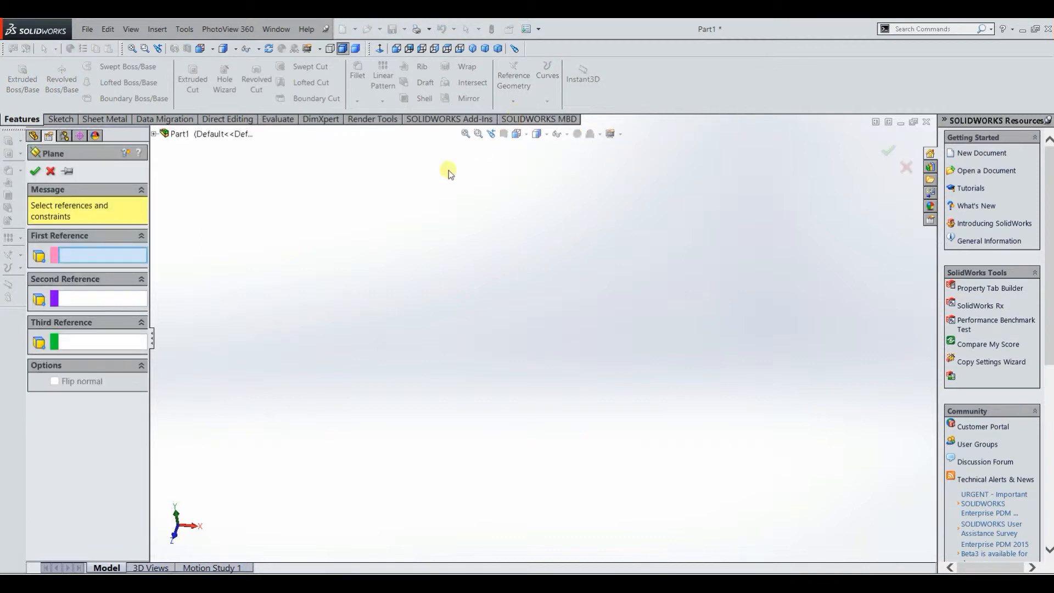
click(154, 134)
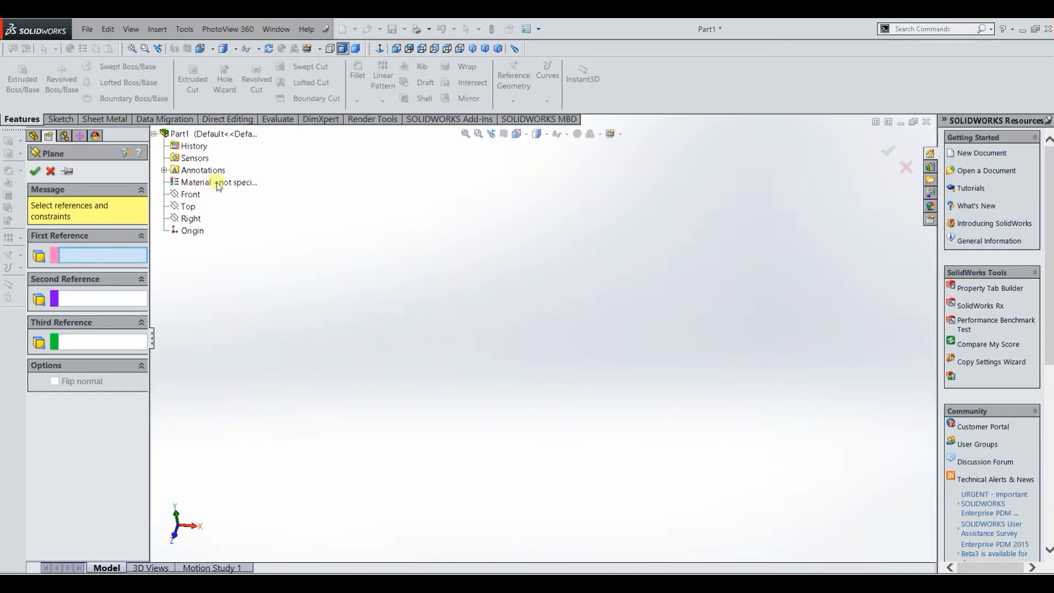
click(188, 210)
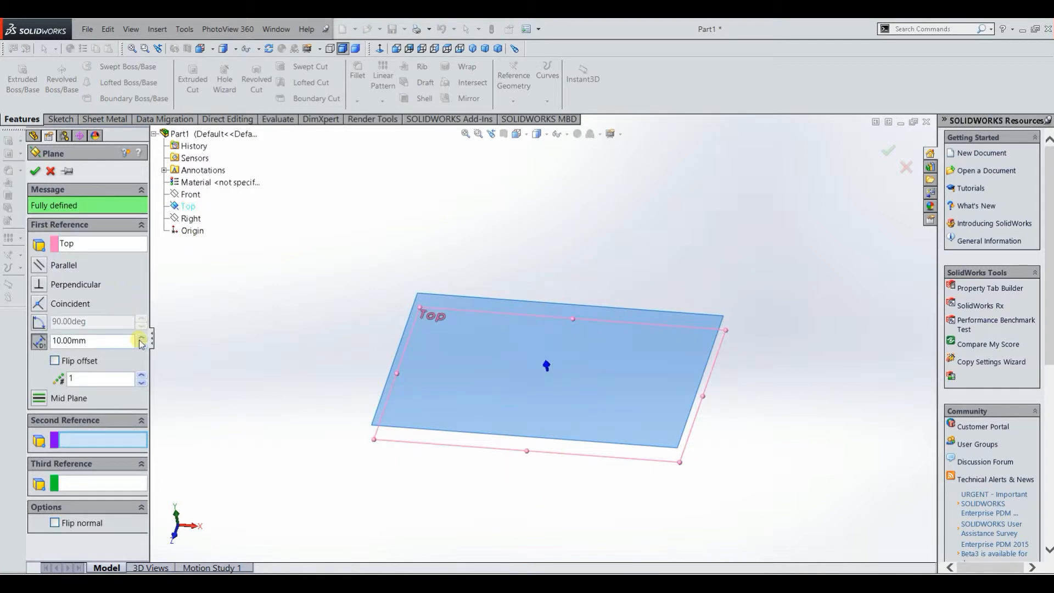
drag(121, 341, 57, 333)
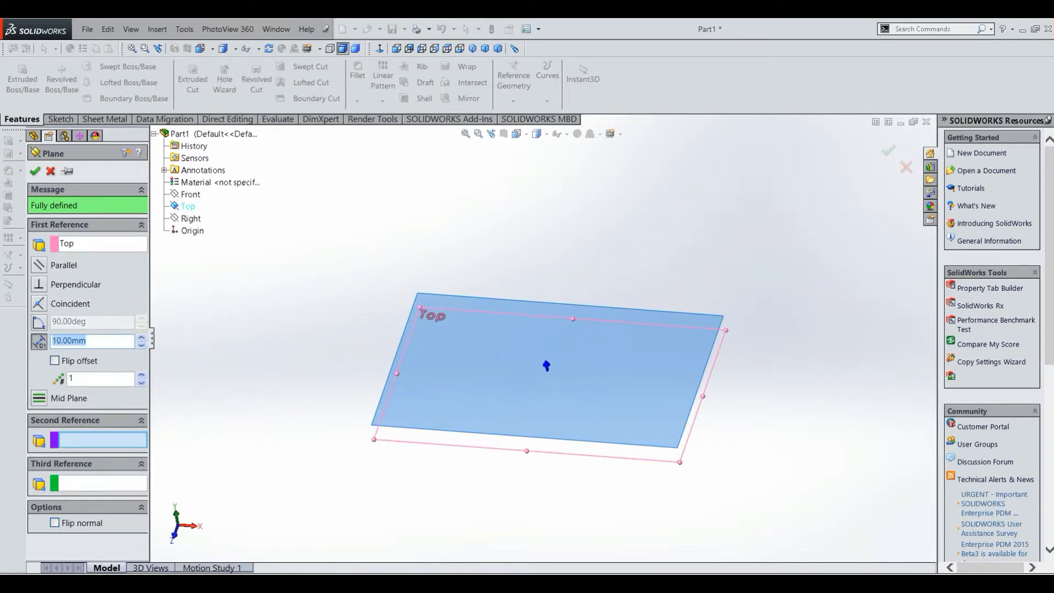
text(100)
key(Return)
middle_drag(304, 309, 466, 192)
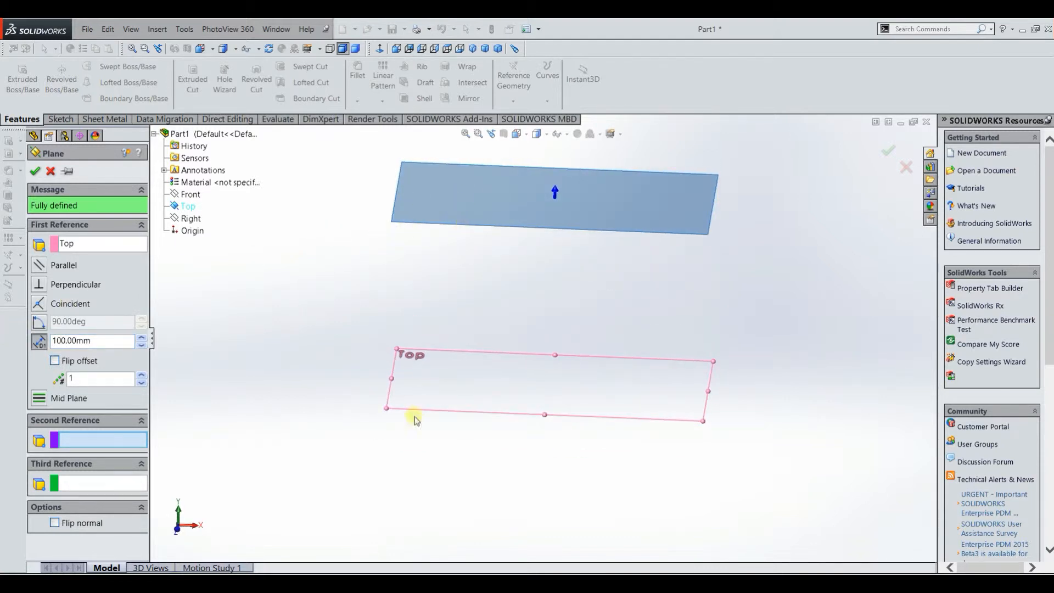
click(37, 175)
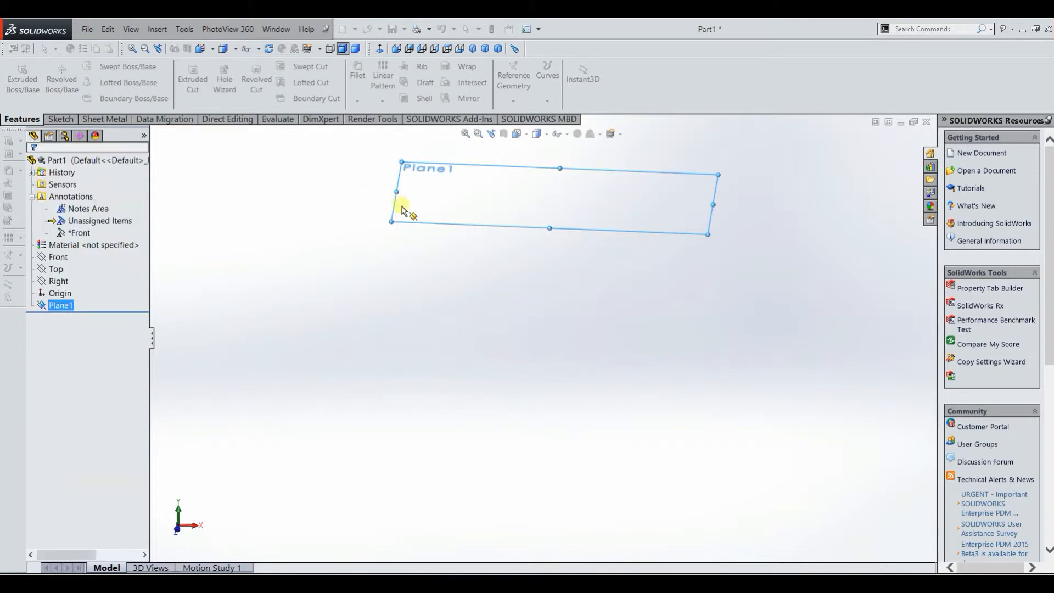
click(562, 137)
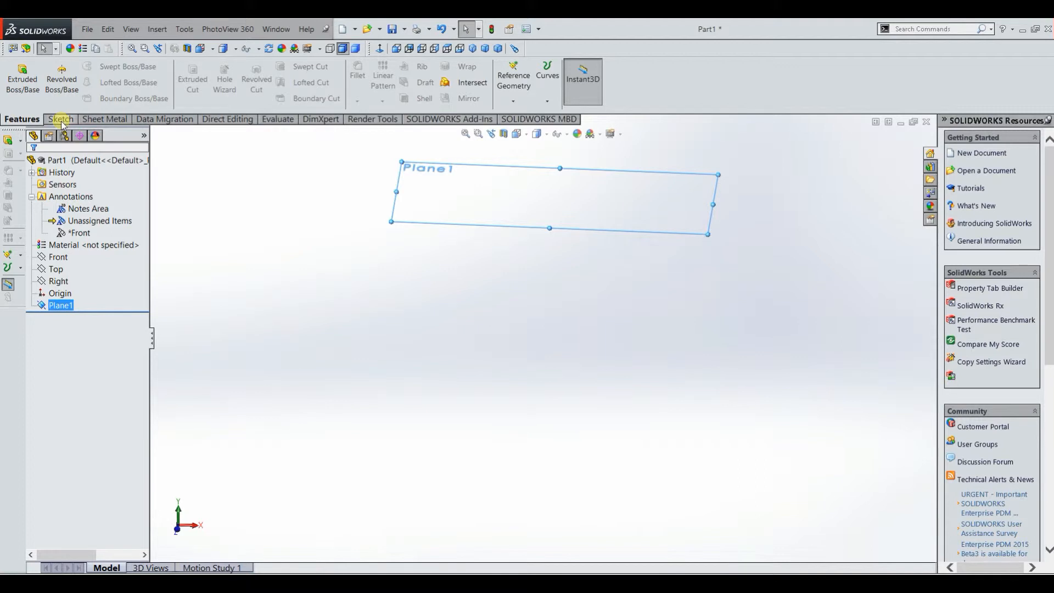
Step: Sketch a circle of about 22 mm radius centred on the origin on the offset plane, and finish the sketch
click(61, 120)
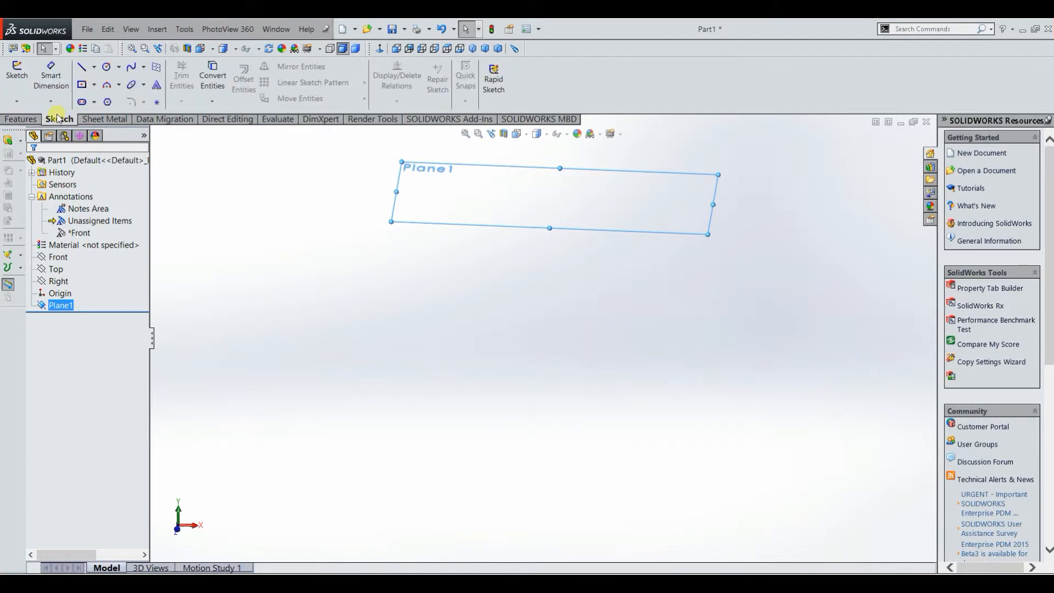
click(17, 77)
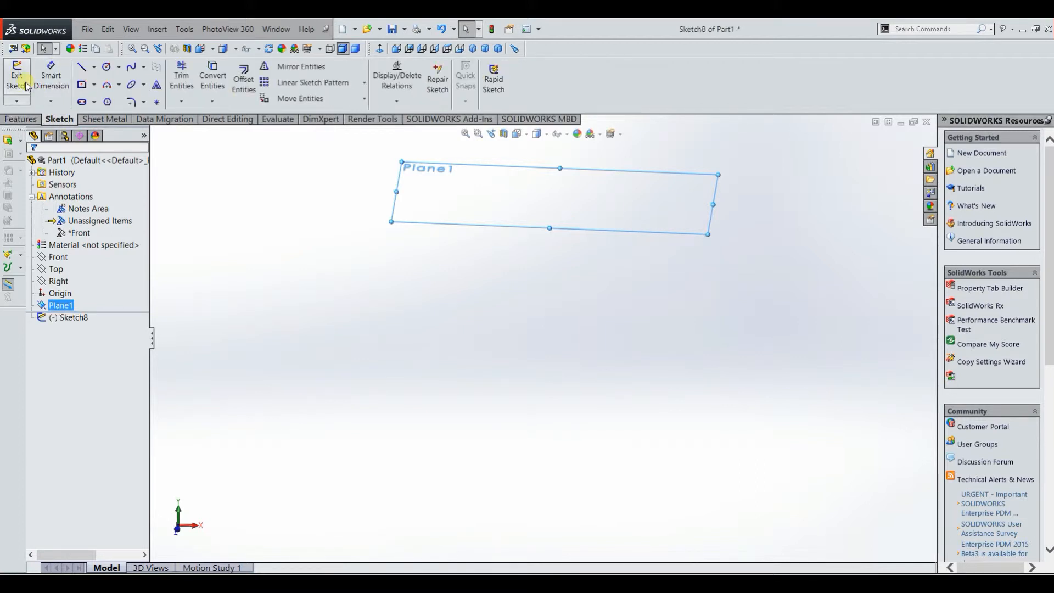
click(107, 66)
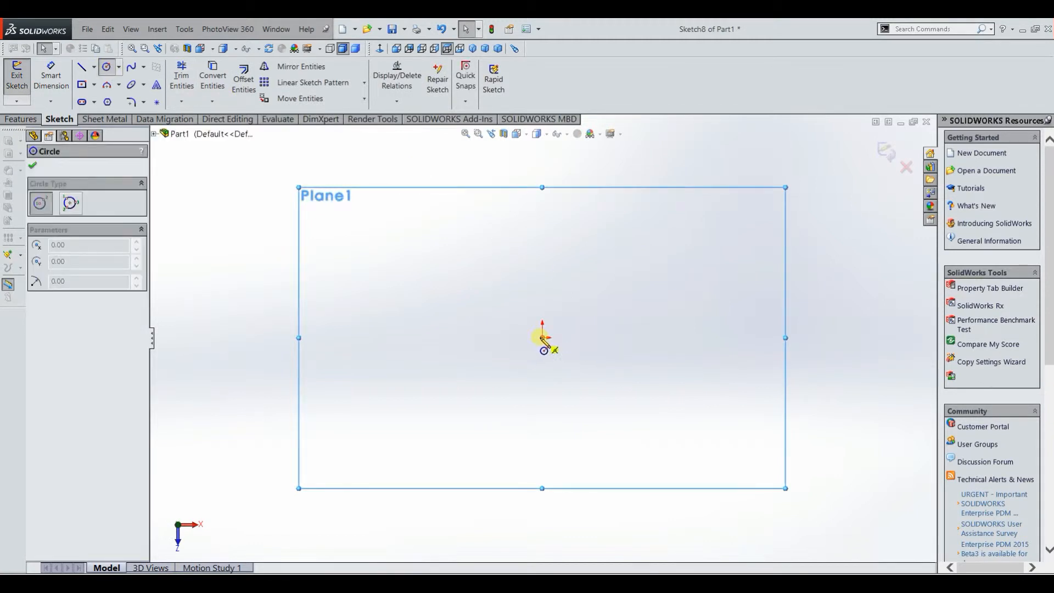
click(542, 337)
click(503, 294)
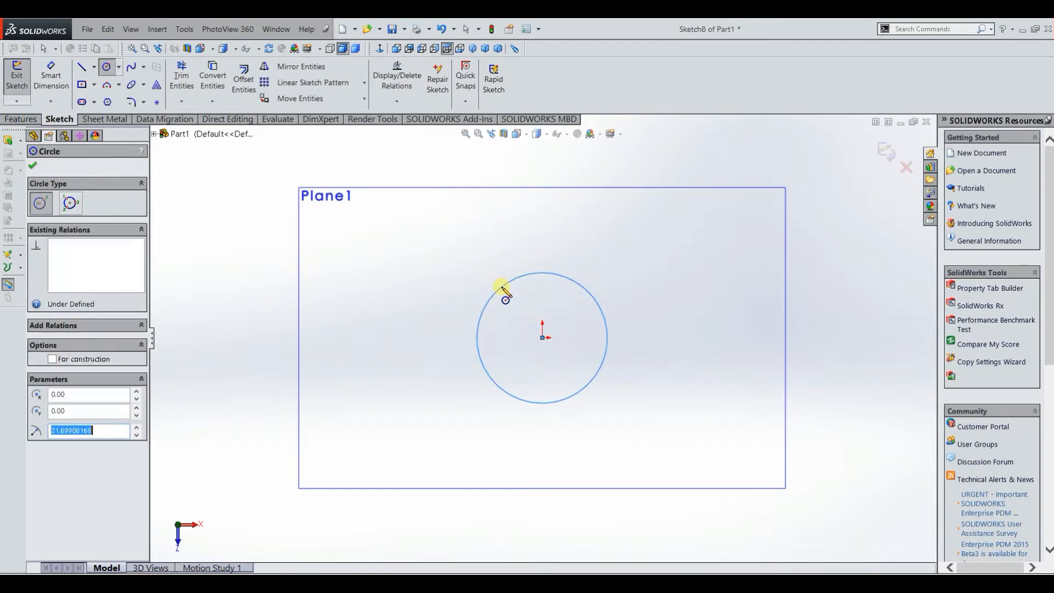
click(22, 82)
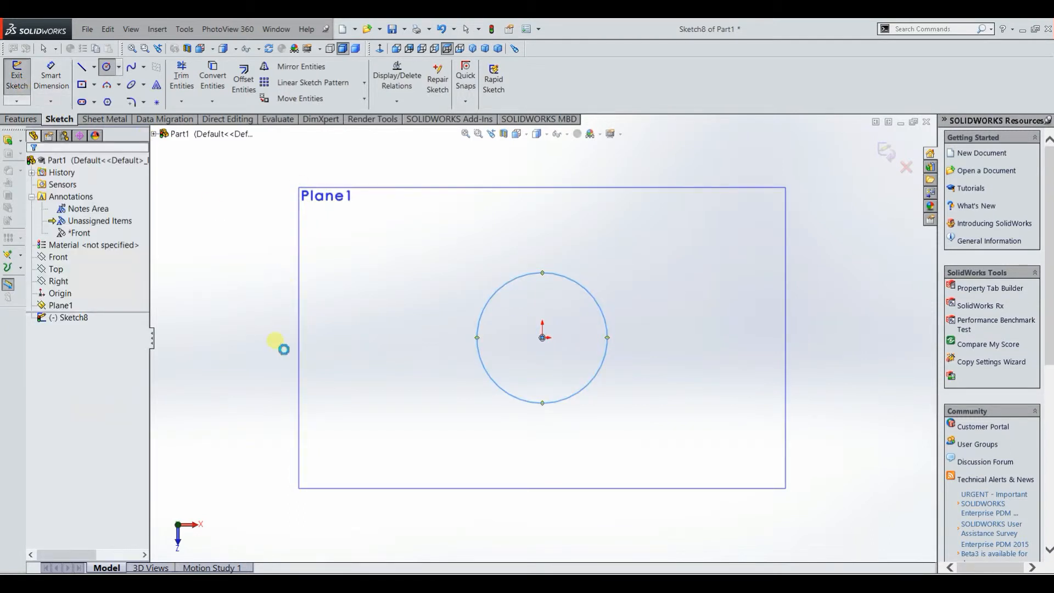
middle_drag(256, 334, 252, 290)
scroll(252, 289, up, 3)
middle_drag(309, 397, 322, 282)
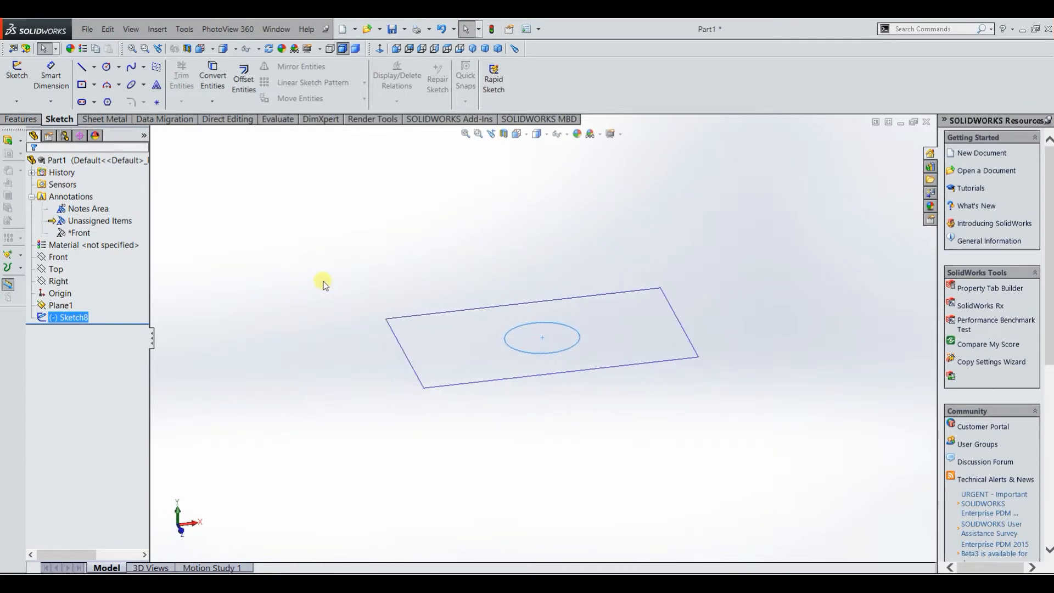
Step: Sketch a center rectangle about 148 by 106 mm around the origin on the Top plane, and finish the sketch
click(62, 270)
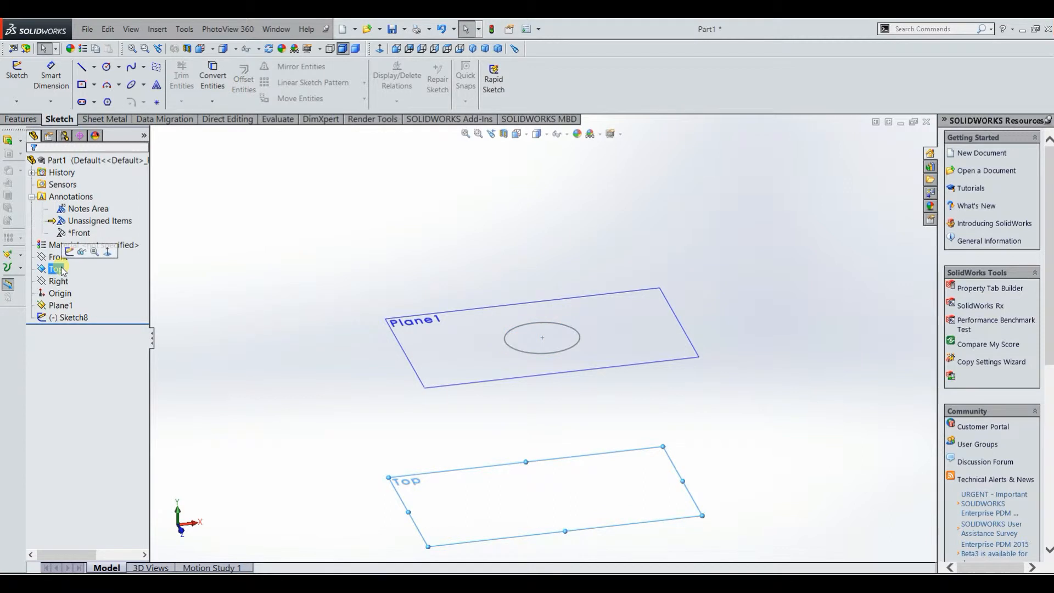
click(16, 74)
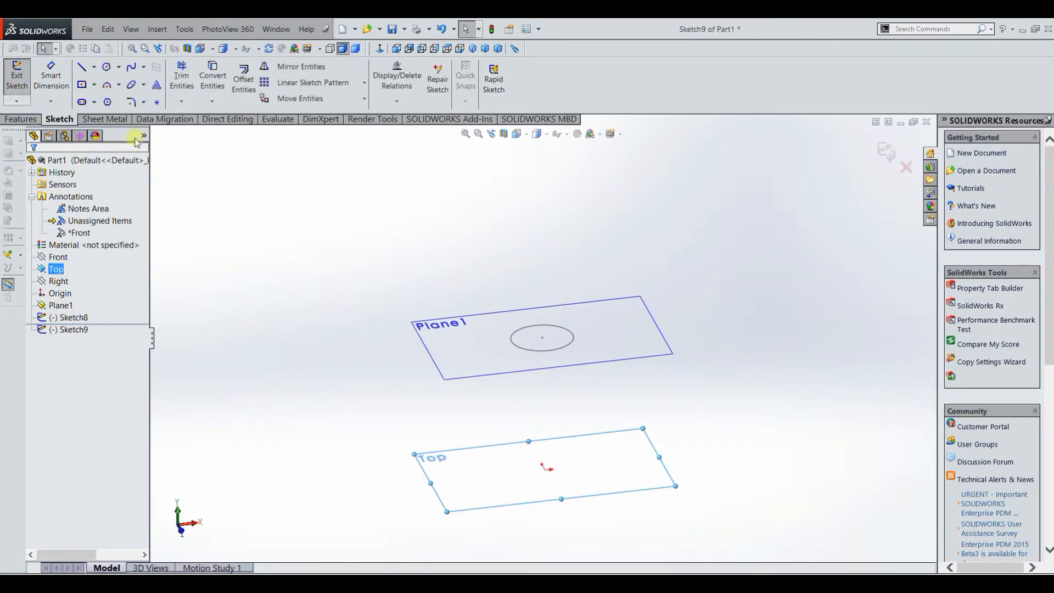
click(82, 85)
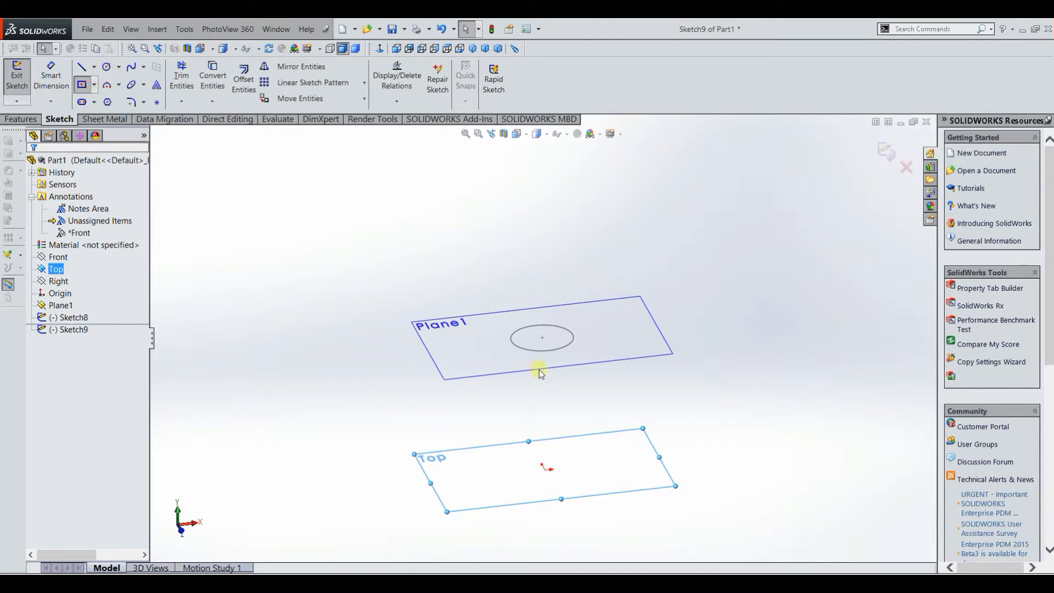
click(543, 468)
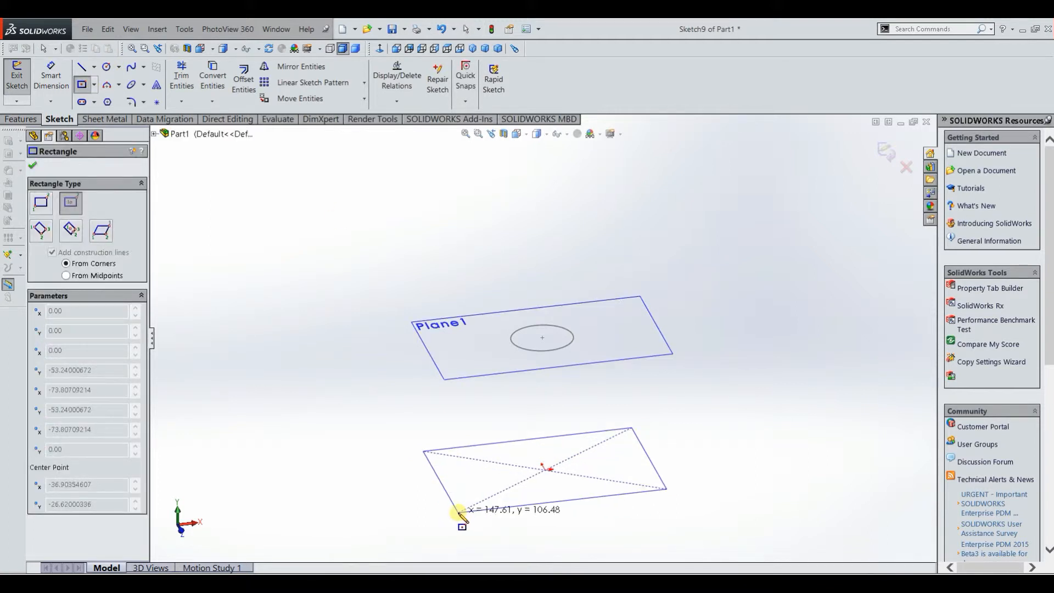
click(460, 512)
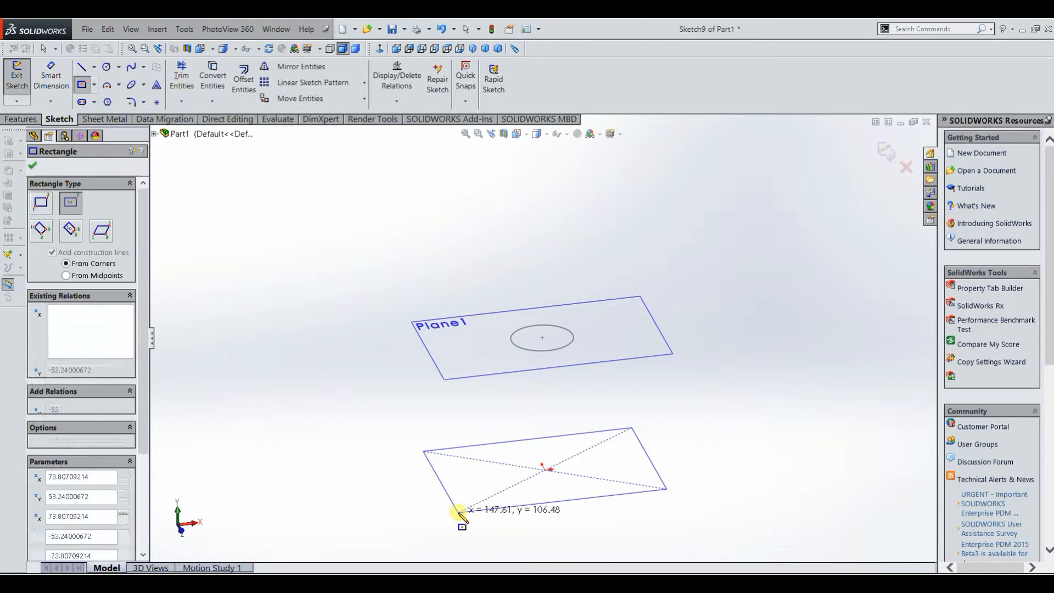
click(33, 167)
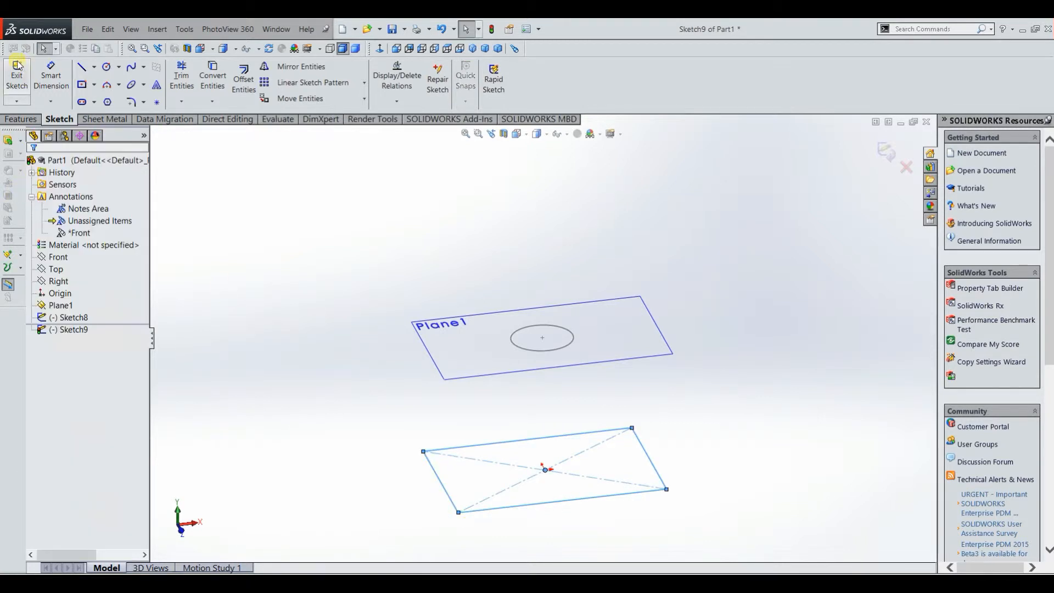
click(26, 90)
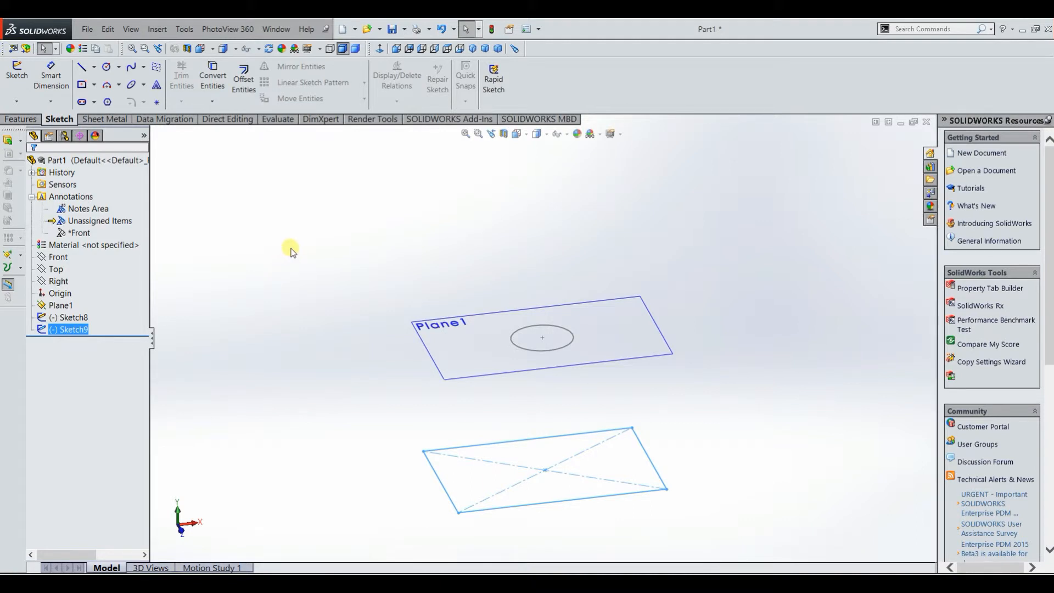
click(309, 284)
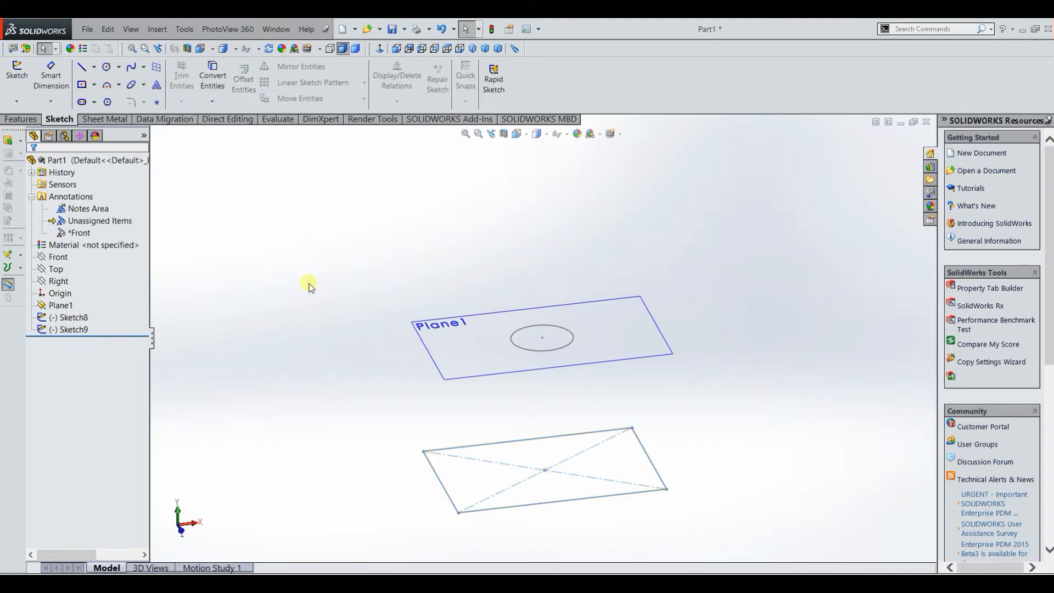
click(21, 119)
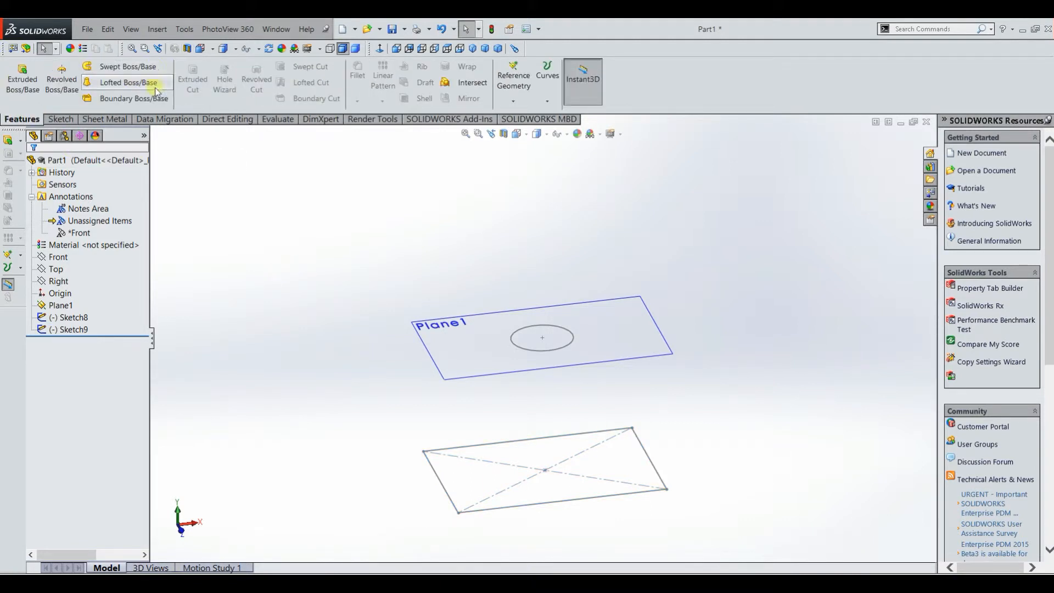
mouse_move(313, 229)
middle_down()
mouse_move(285, 258)
mouse_move(303, 311)
mouse_move(324, 320)
middle_up()
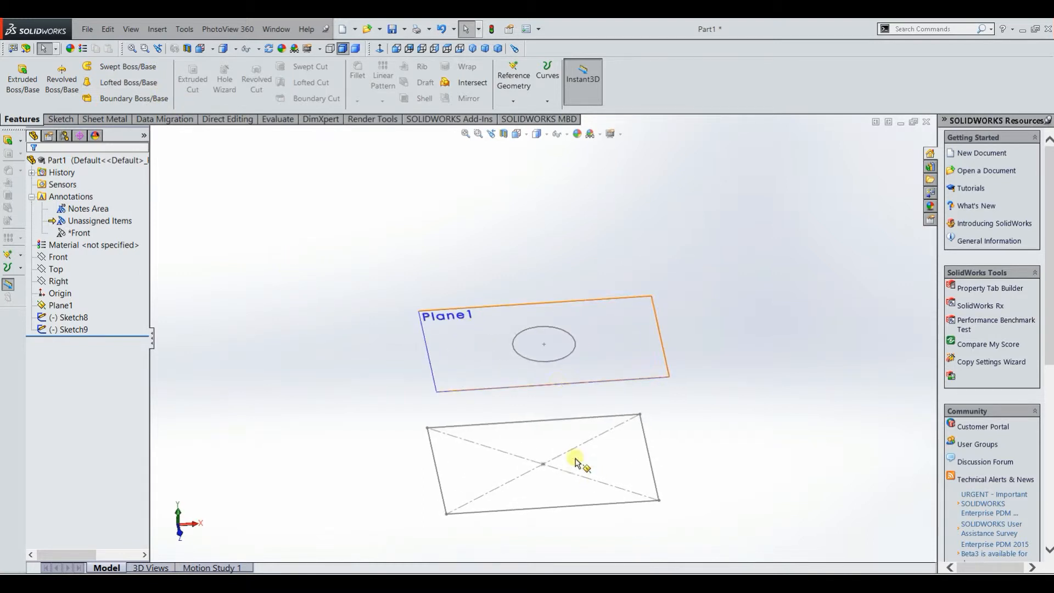
click(563, 390)
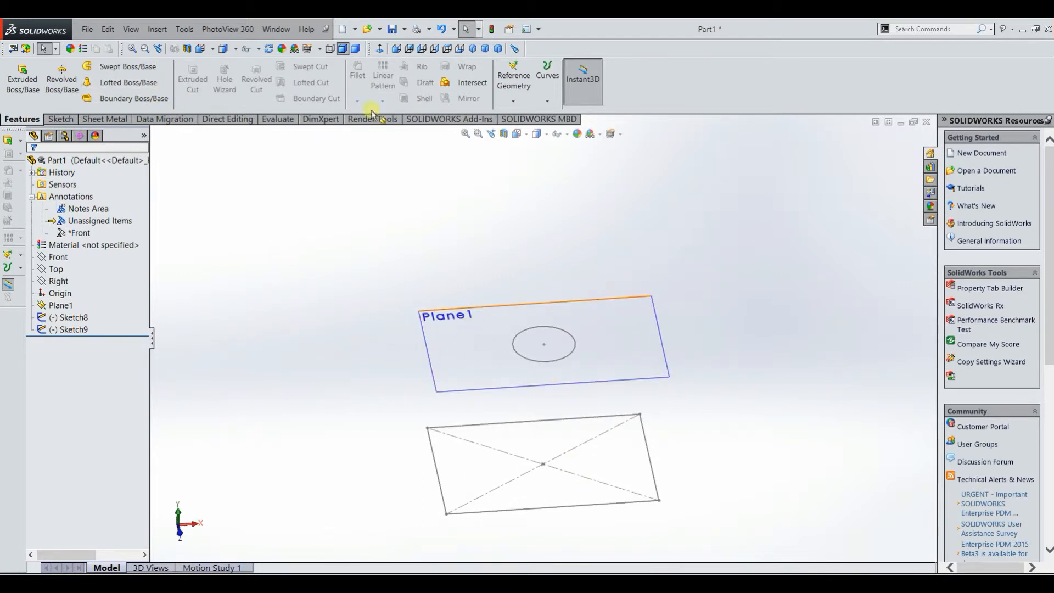
click(137, 84)
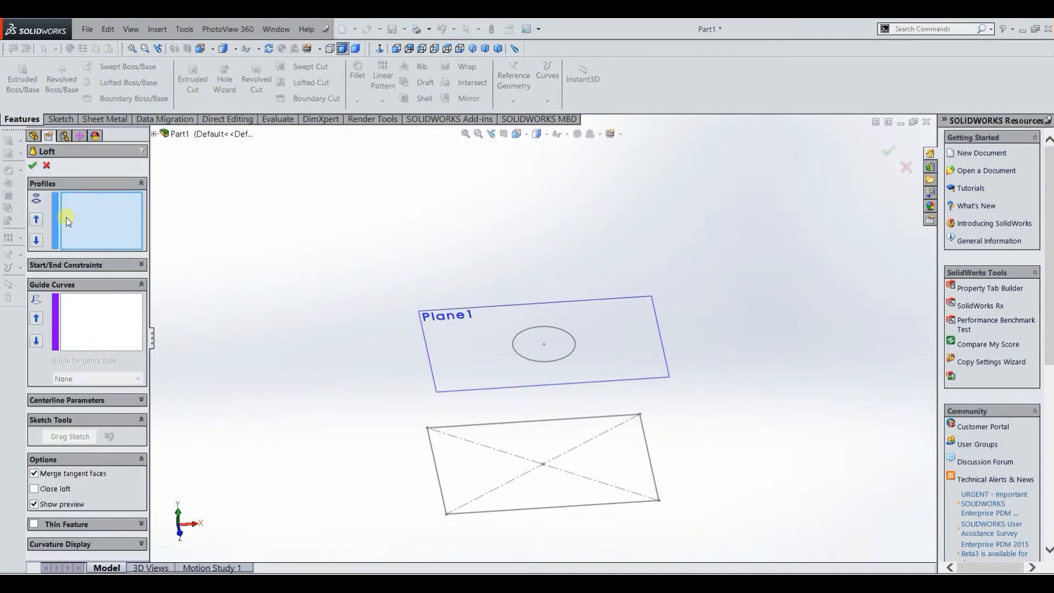
click(568, 359)
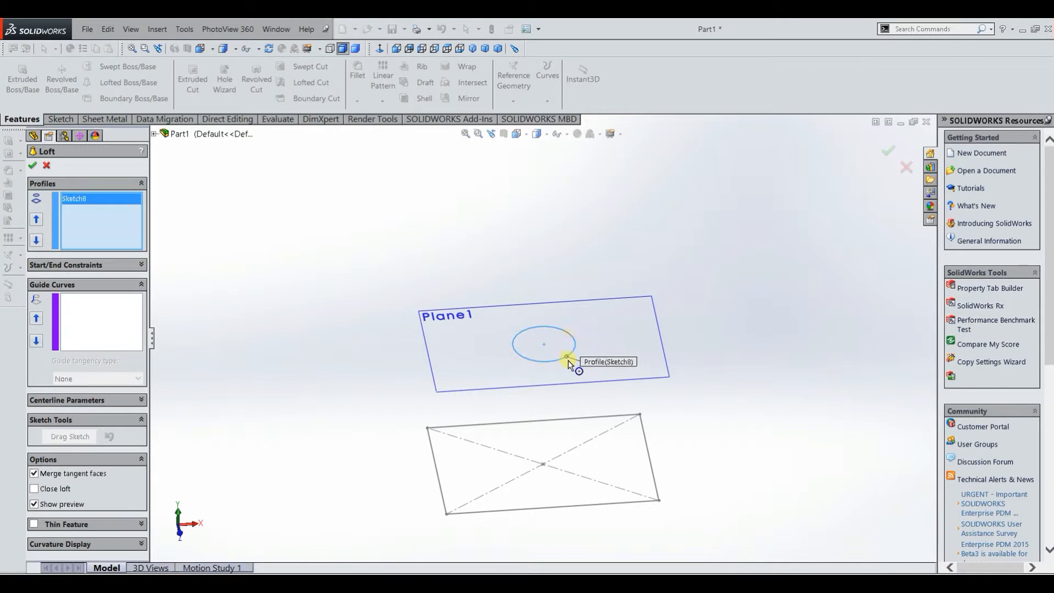
mouse_move(611, 483)
middle_down()
mouse_move(601, 451)
mouse_move(612, 447)
middle_up()
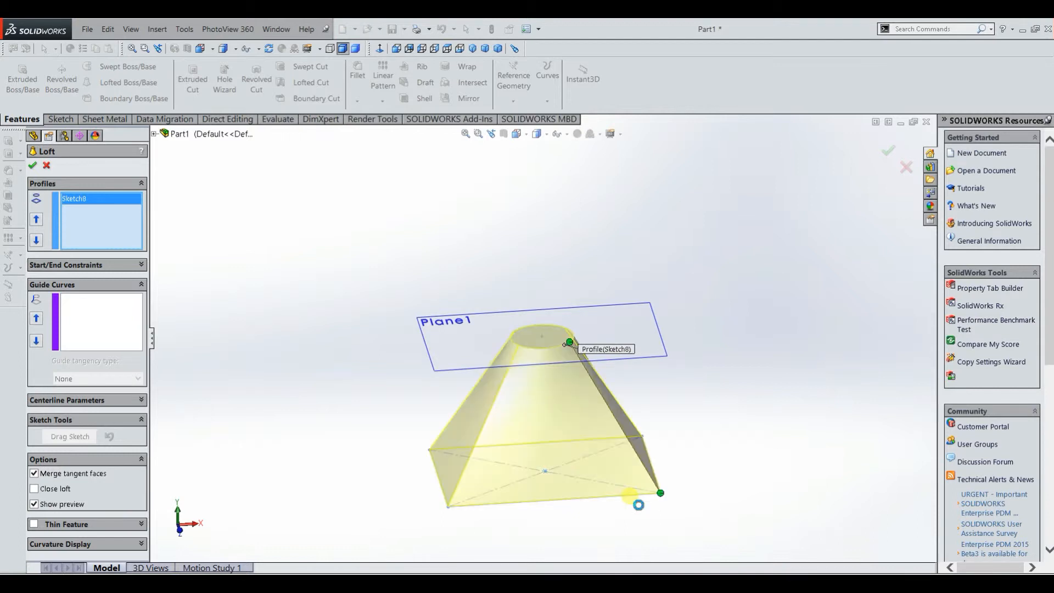
mouse_move(729, 409)
middle_down()
mouse_move(737, 376)
mouse_move(772, 346)
mouse_move(823, 369)
mouse_move(816, 392)
mouse_move(741, 430)
mouse_move(743, 464)
mouse_move(790, 437)
mouse_move(816, 353)
mouse_move(814, 320)
mouse_move(729, 360)
mouse_move(708, 332)
mouse_move(707, 259)
mouse_move(739, 322)
middle_up()
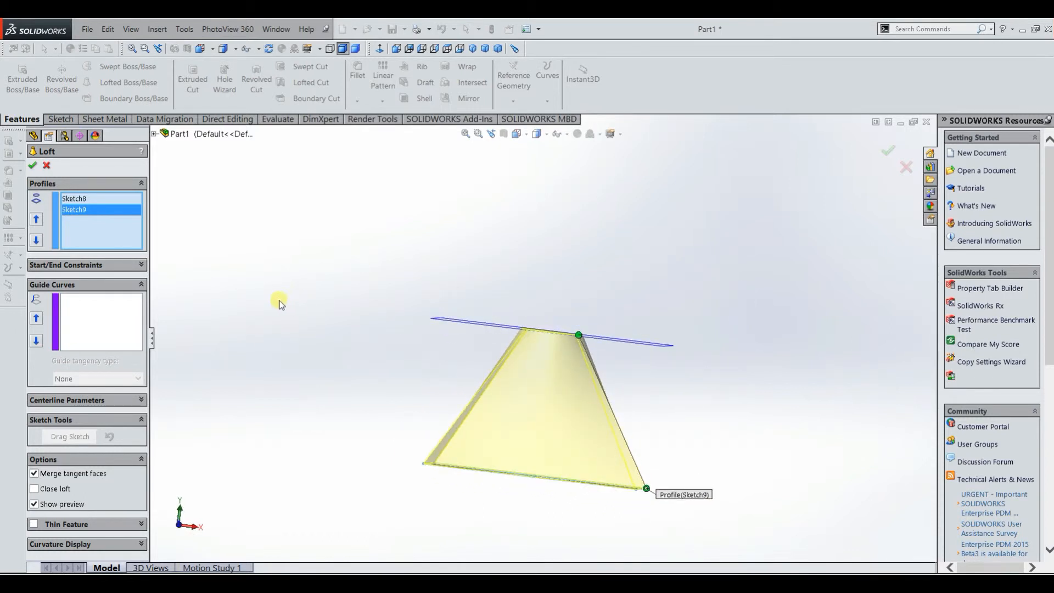
middle_drag(300, 317, 325, 334)
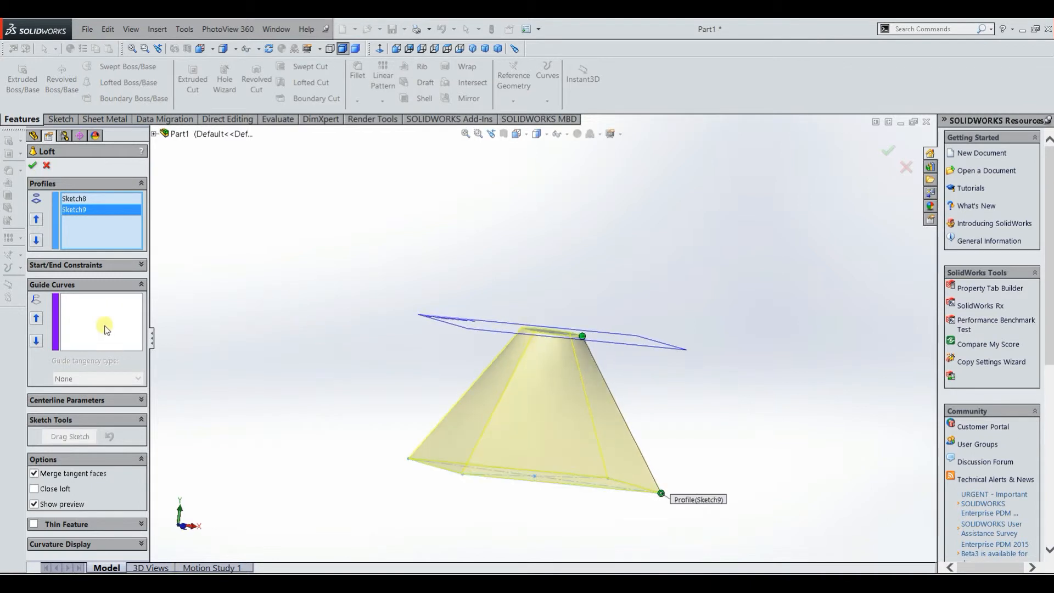
middle_drag(385, 348, 315, 294)
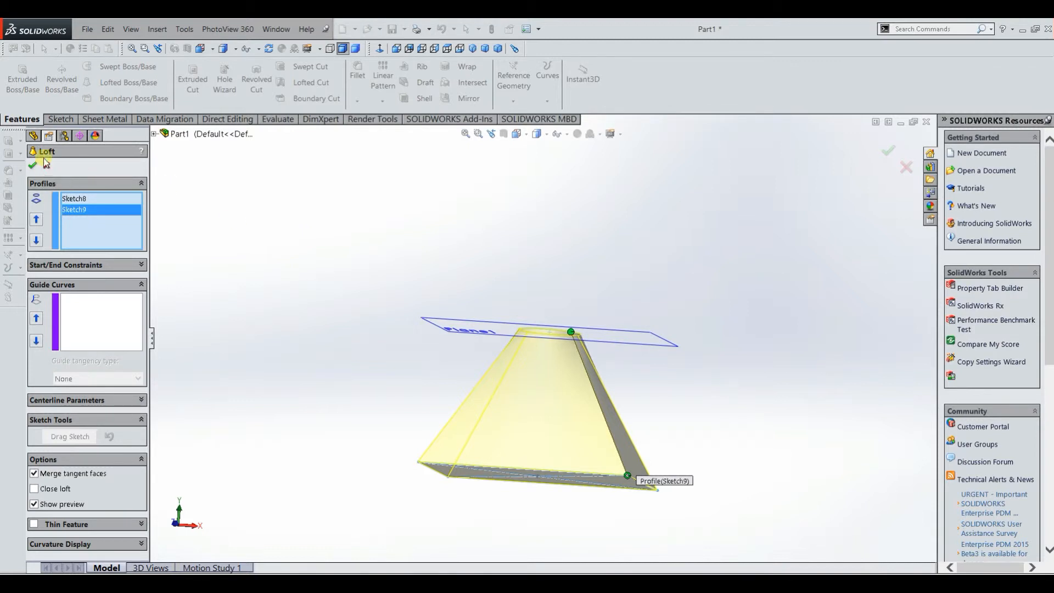
click(34, 165)
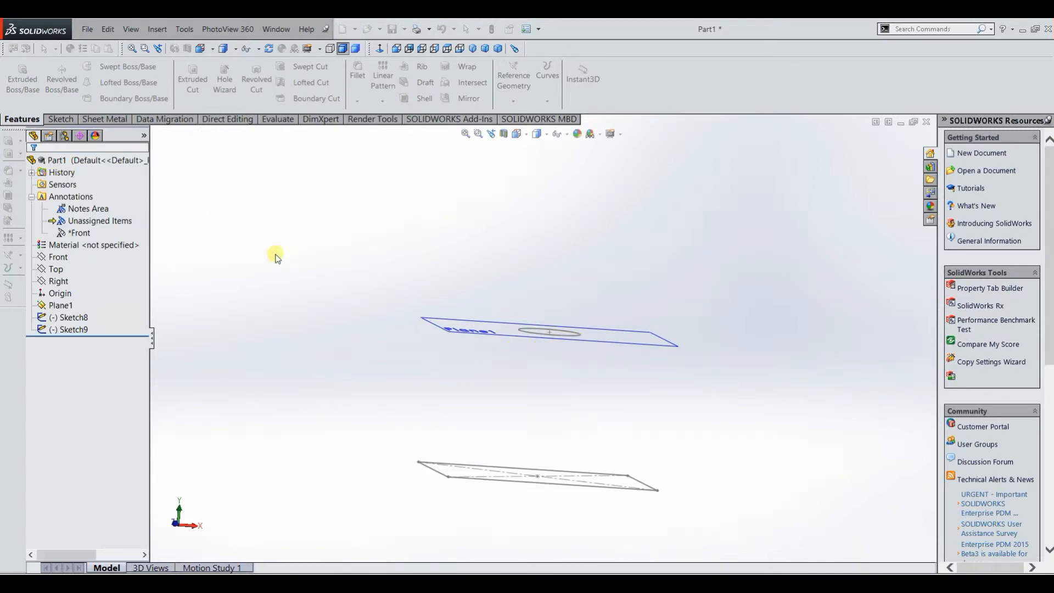
Step: Sketch a three-point arc of about 80 mm radius on the Front plane, from the rectangle's side edge up to the circle, and finish the sketch
click(58, 257)
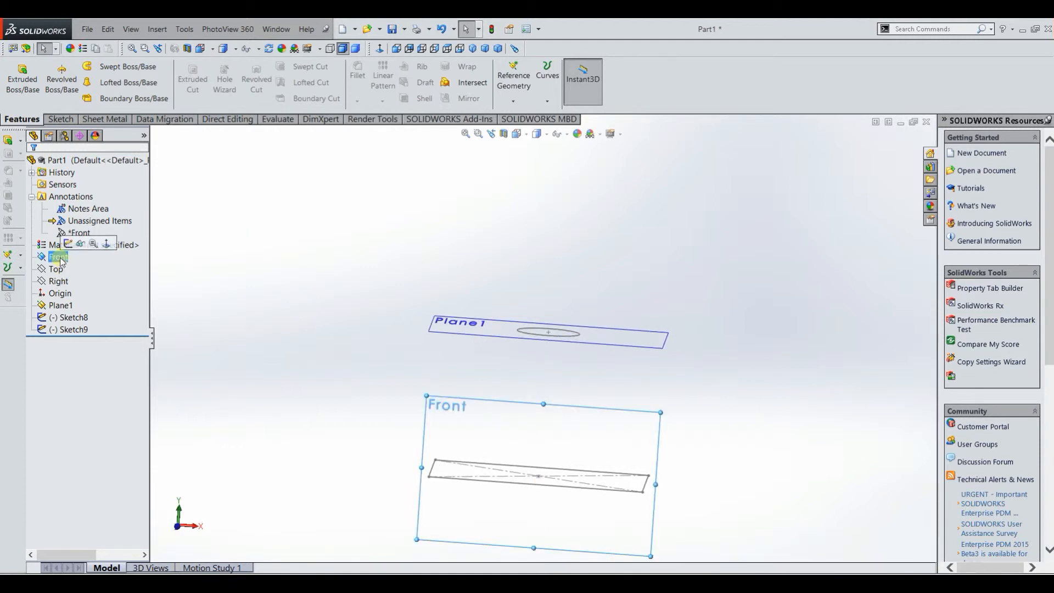
click(60, 119)
click(17, 76)
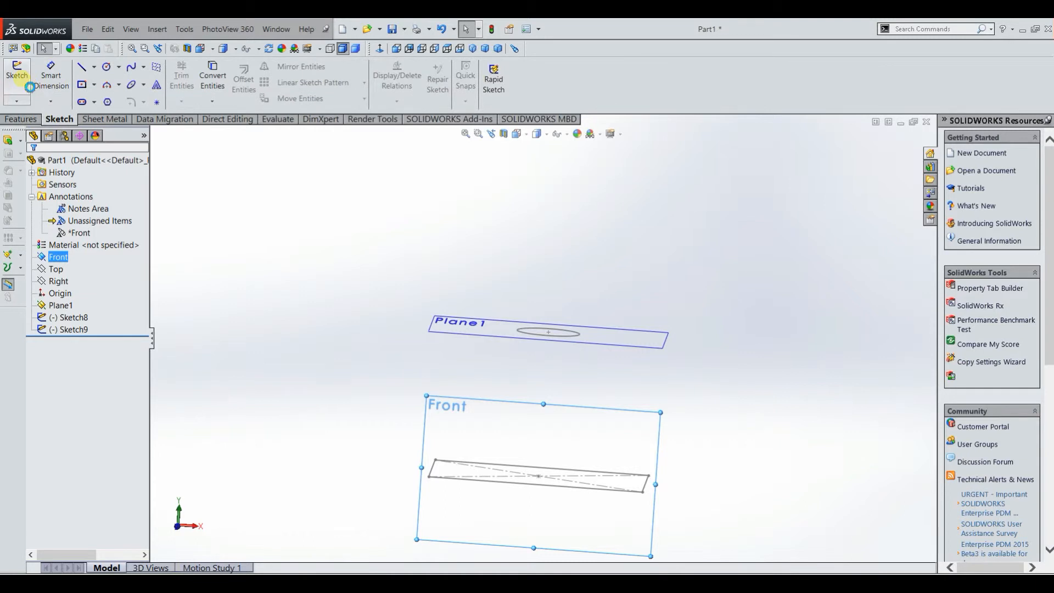
click(380, 49)
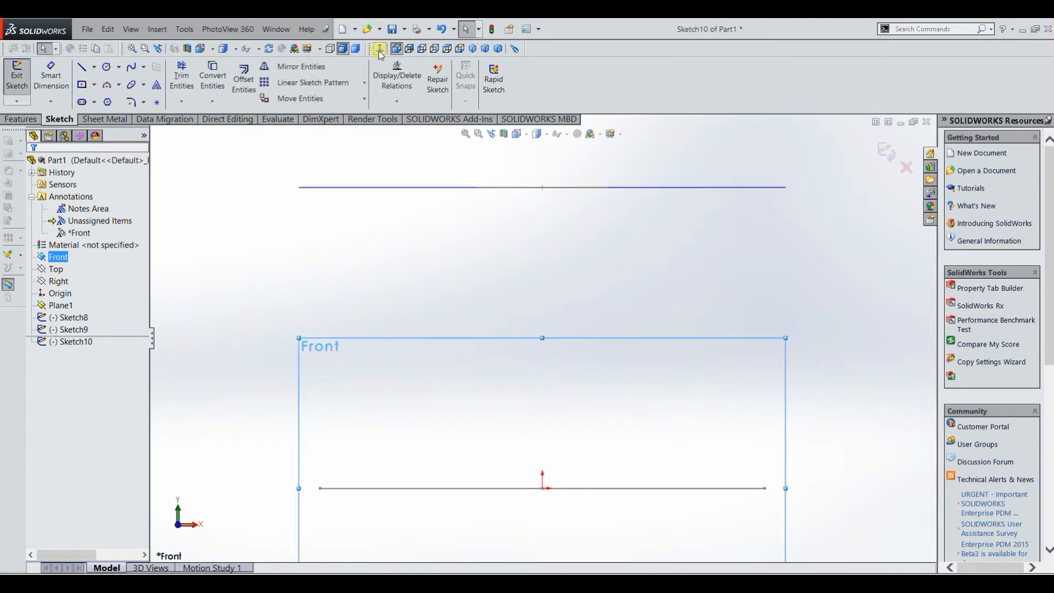
click(108, 85)
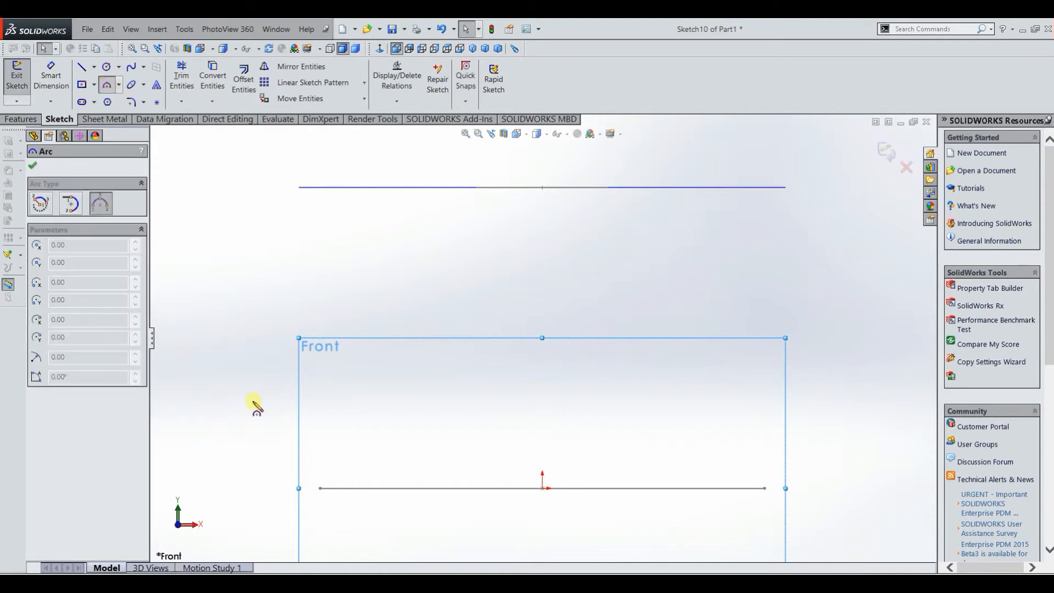
click(320, 488)
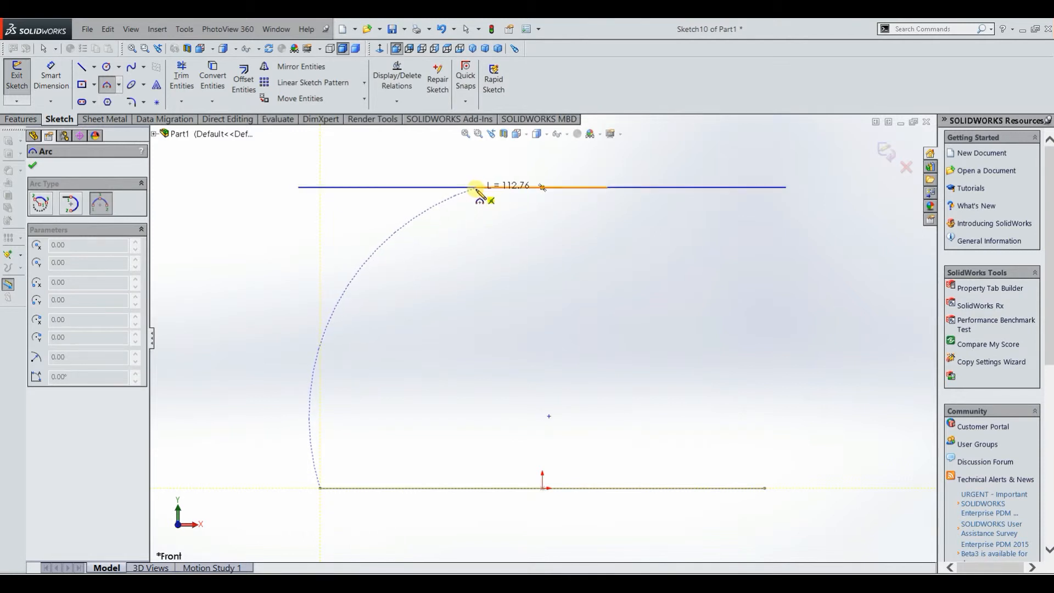
click(477, 187)
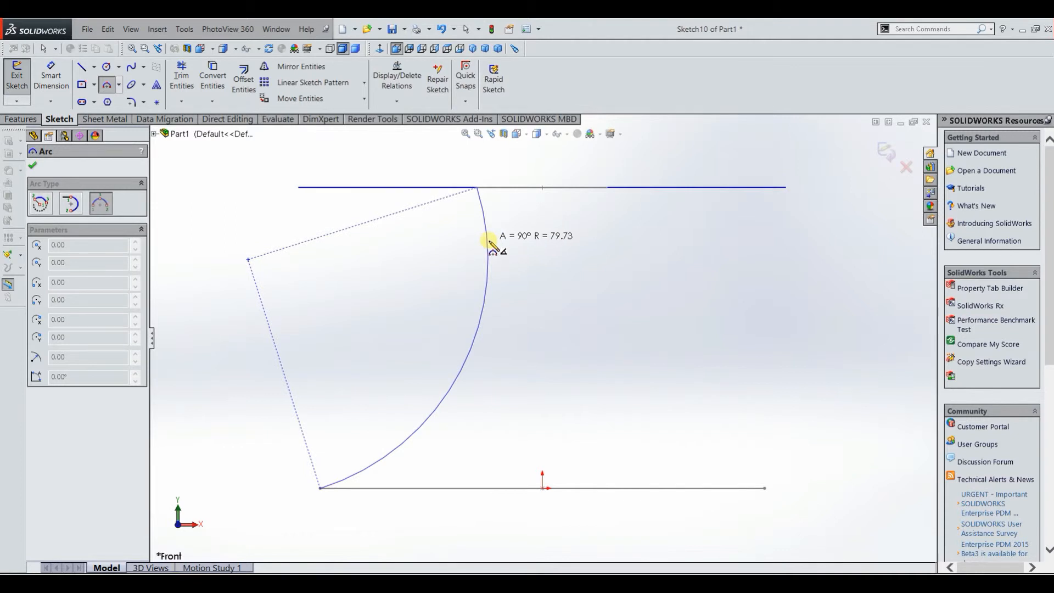
click(492, 244)
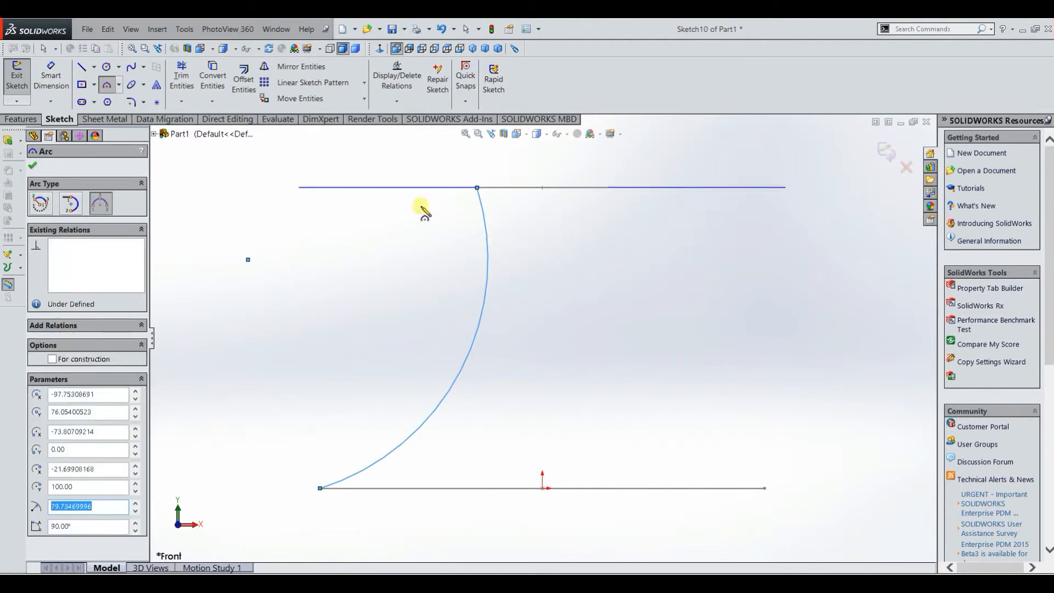
click(34, 164)
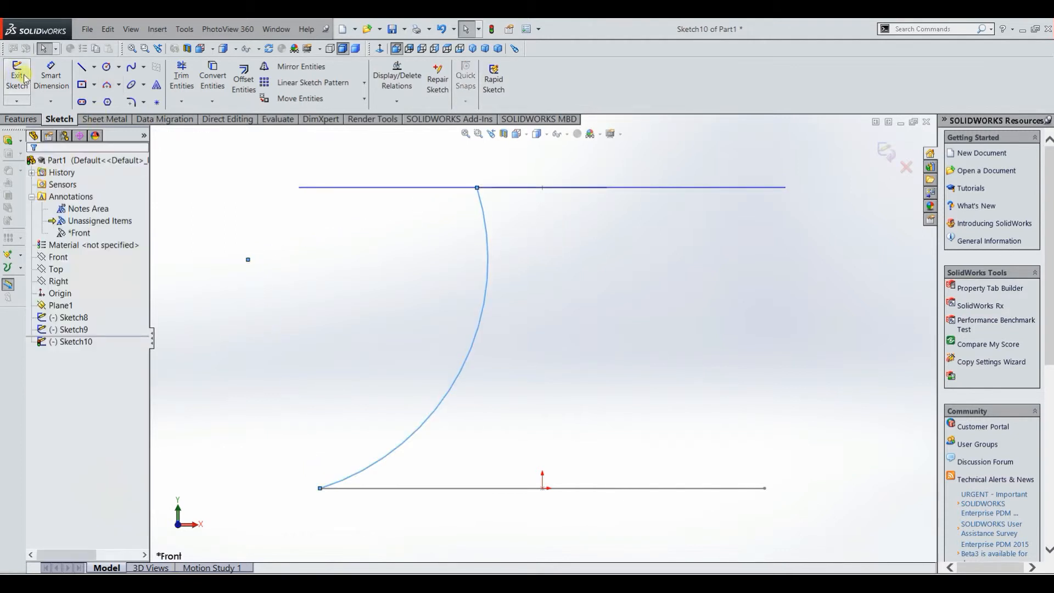
scroll(255, 192, up, 1)
middle_drag(254, 192, 265, 234)
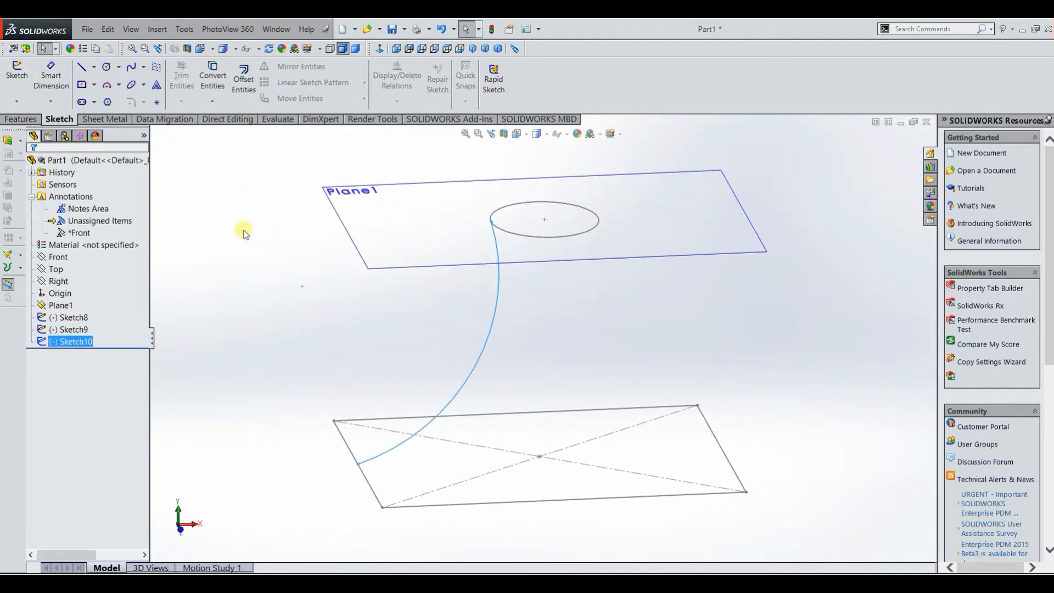
click(242, 228)
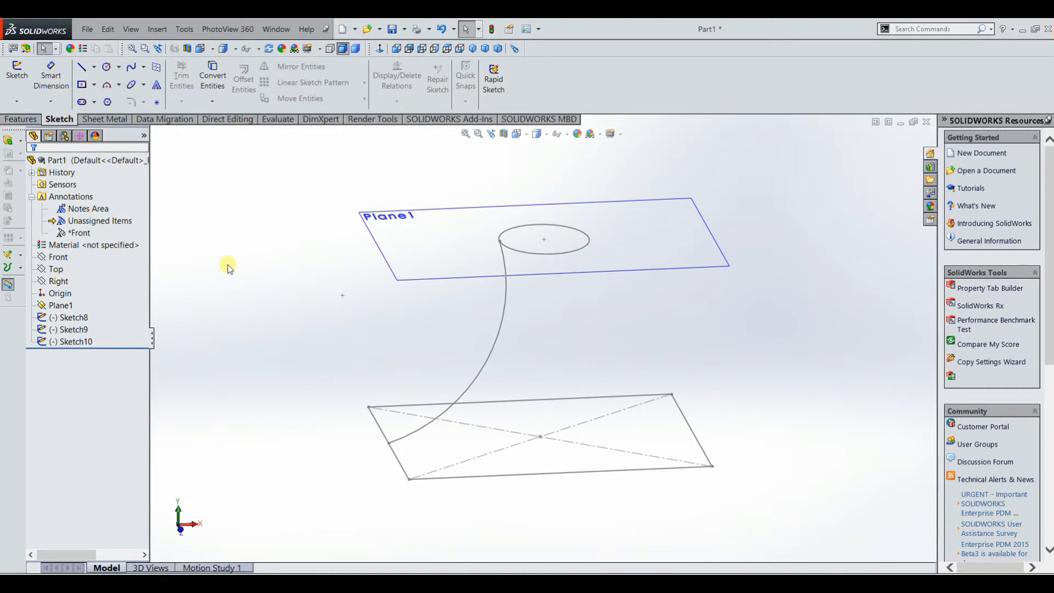
Step: Create a lofted boss from the circle to the rectangle, using the arc as its guide curve
click(19, 118)
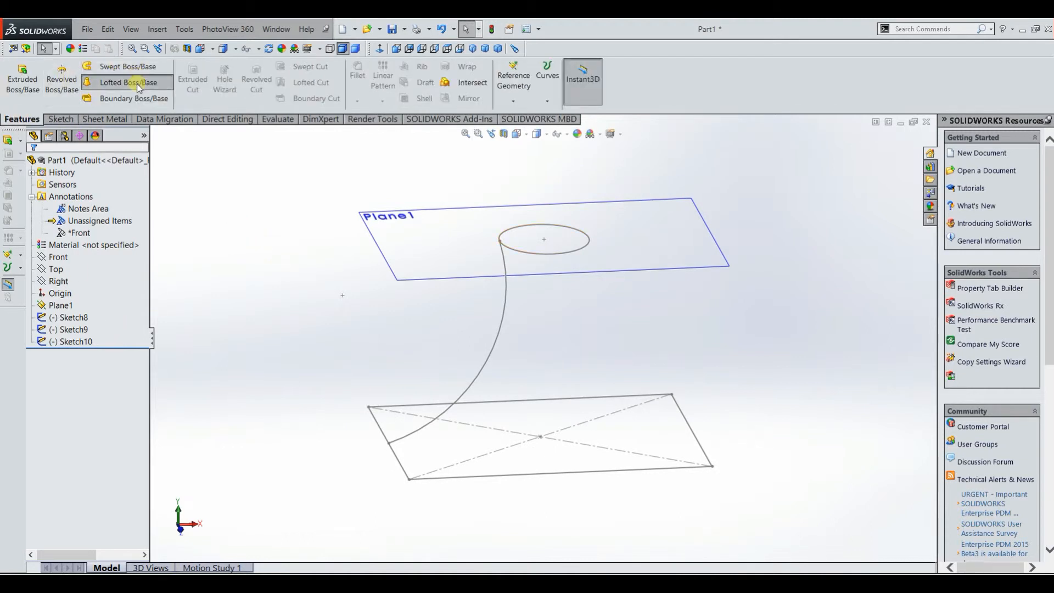
click(574, 255)
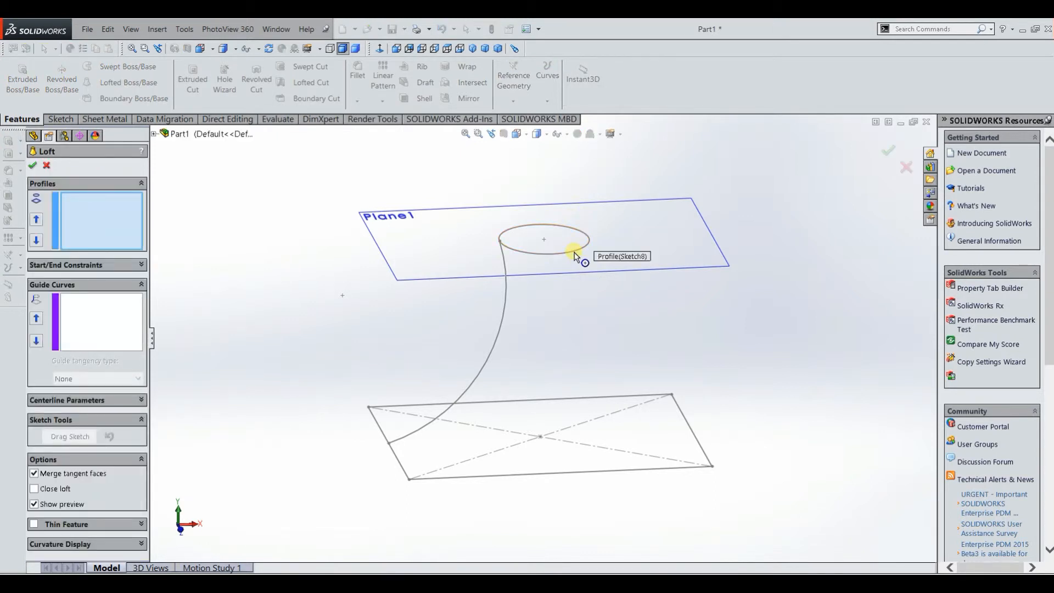
click(662, 468)
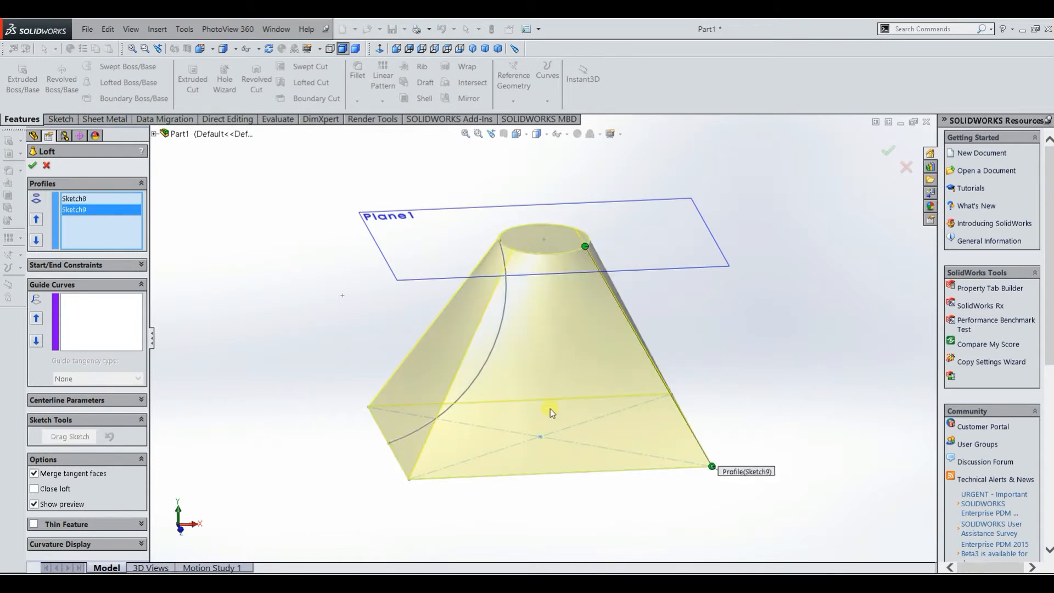
middle_drag(287, 344, 301, 322)
click(111, 317)
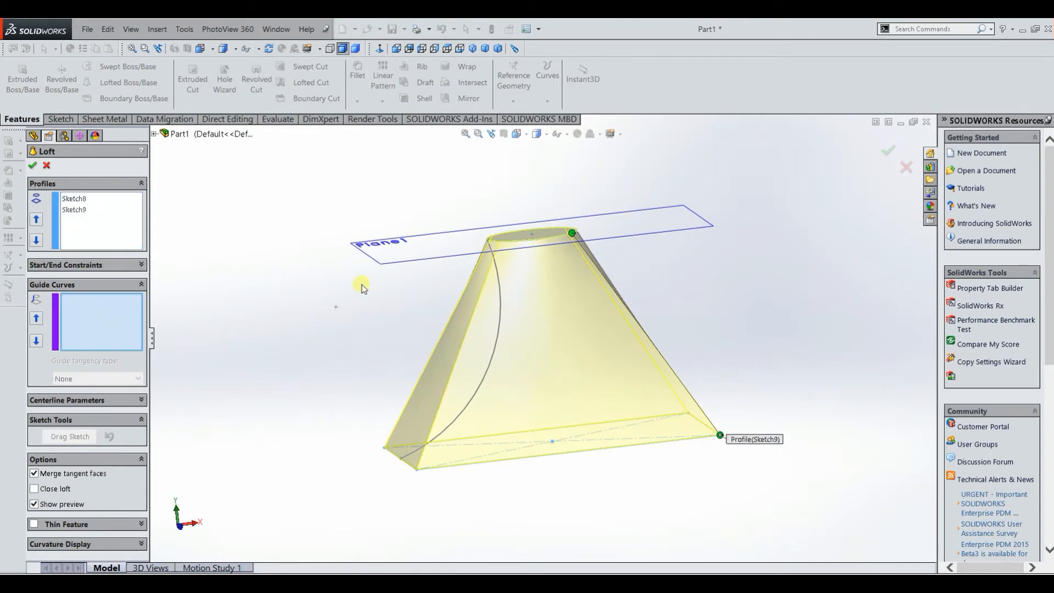
click(500, 298)
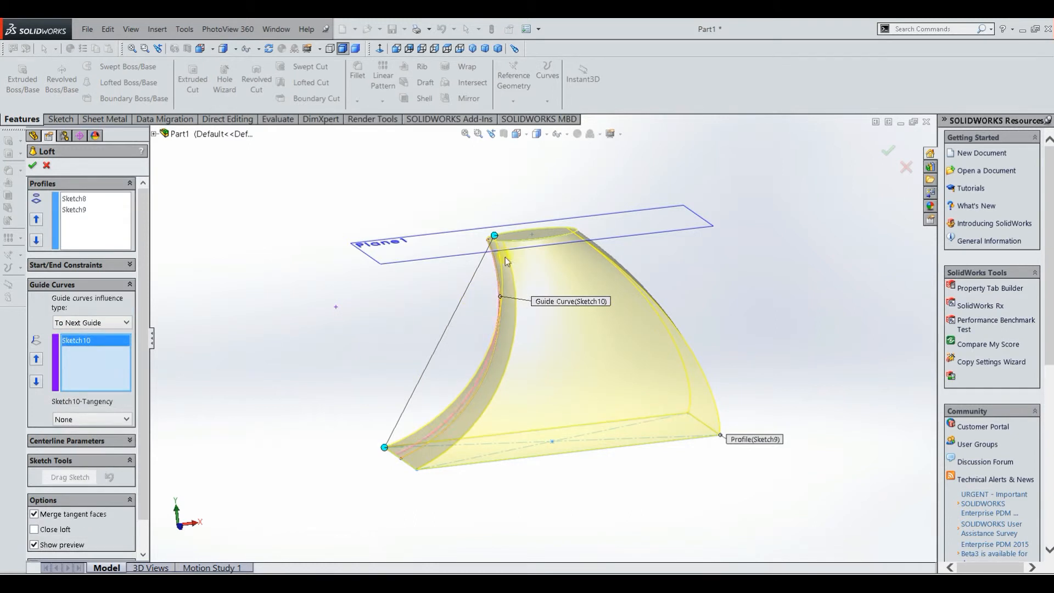
middle_drag(310, 382, 446, 400)
drag(446, 400, 482, 368)
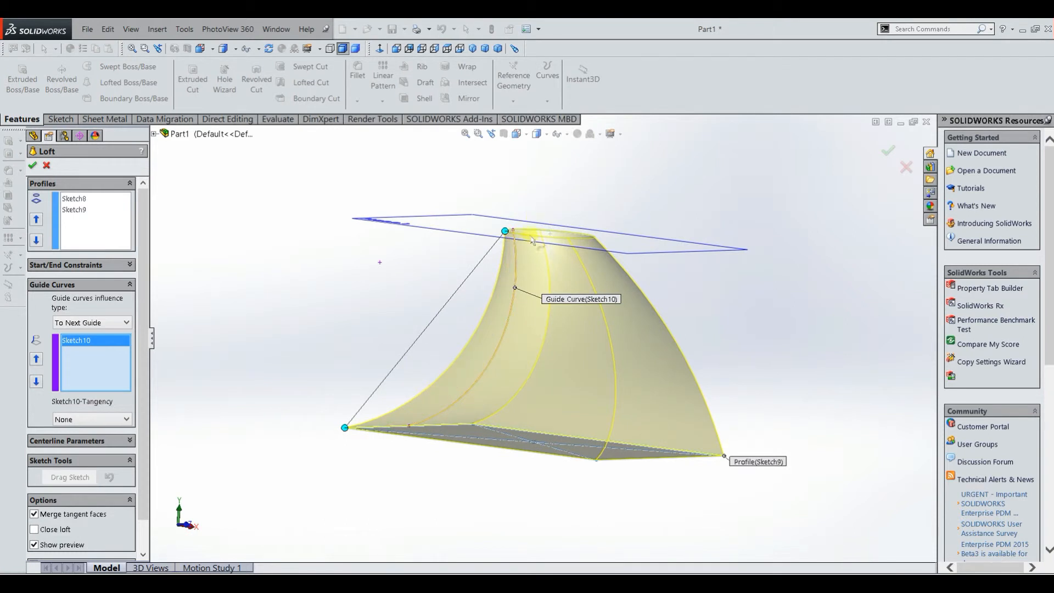
middle_drag(318, 325, 305, 348)
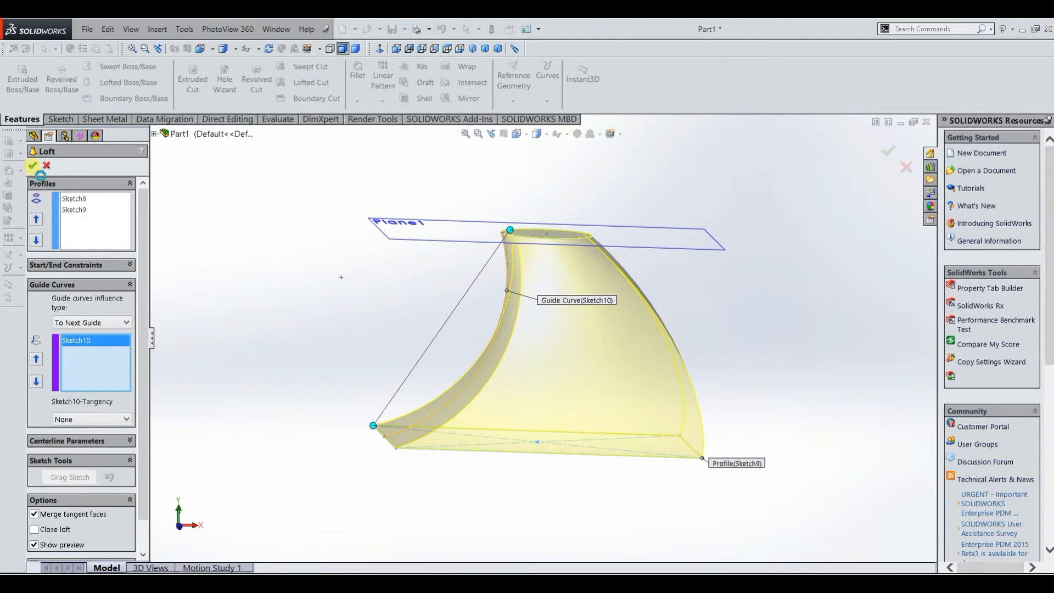
click(33, 165)
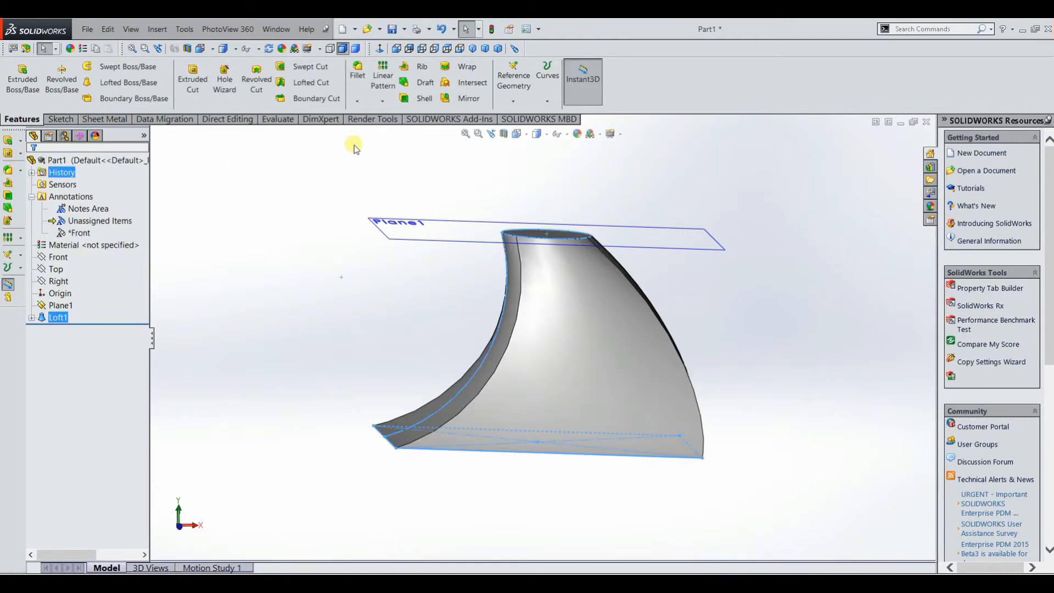
middle_drag(465, 237, 458, 289)
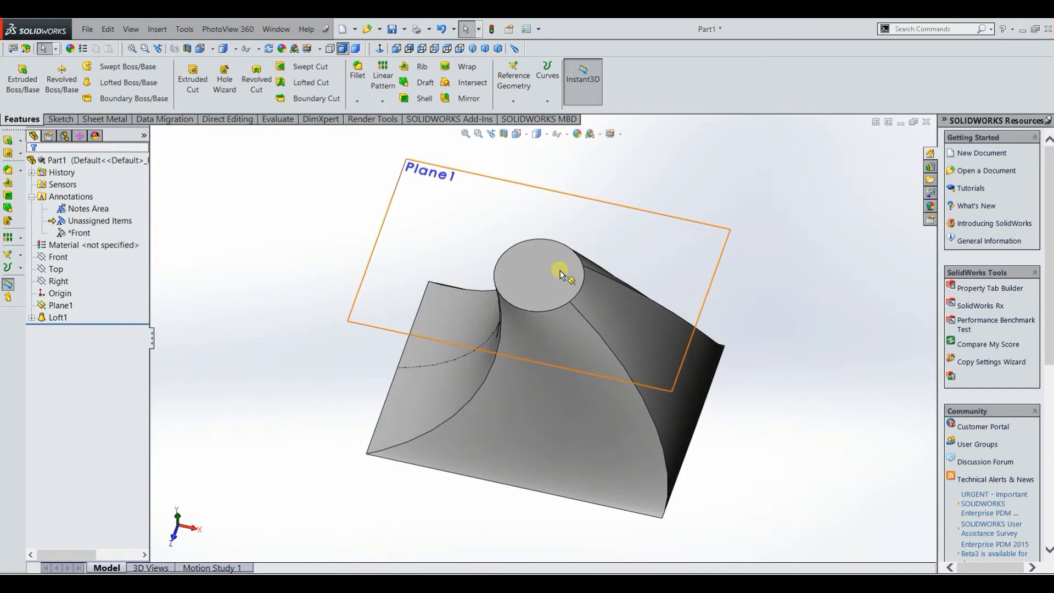
click(560, 271)
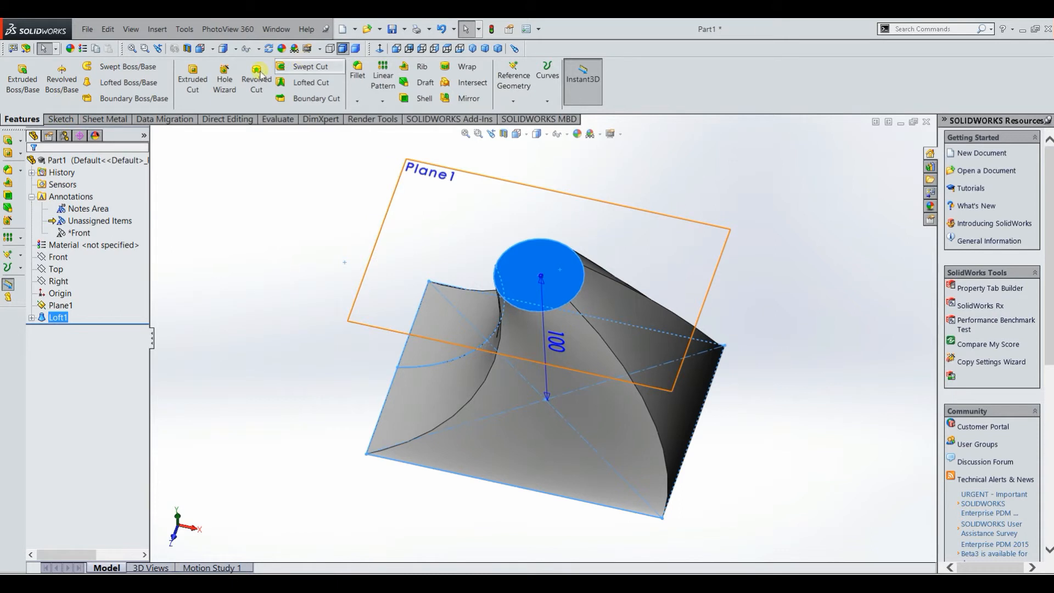
click(331, 83)
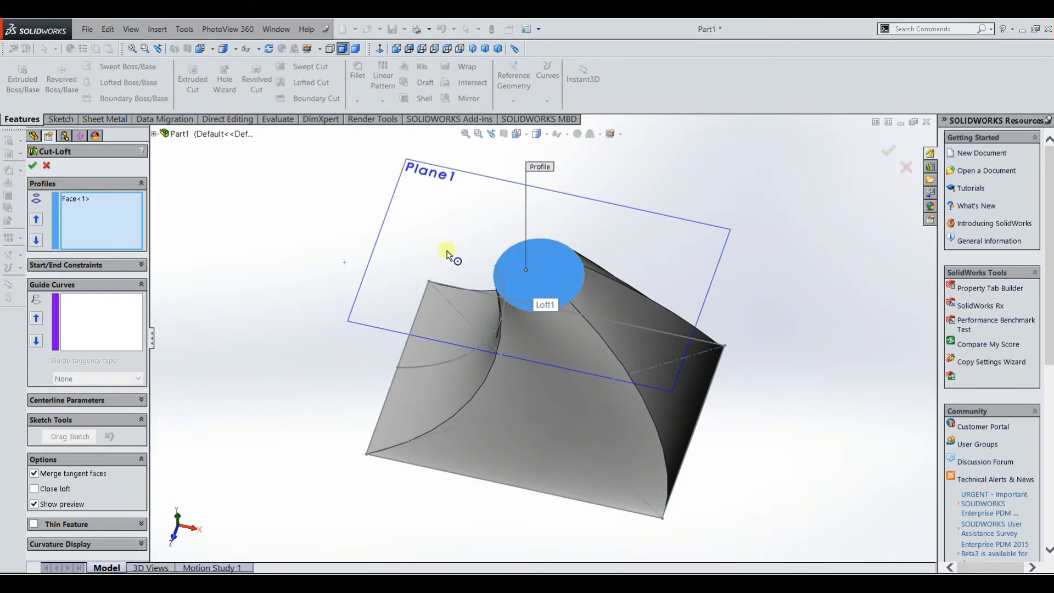
right_click(96, 205)
click(116, 224)
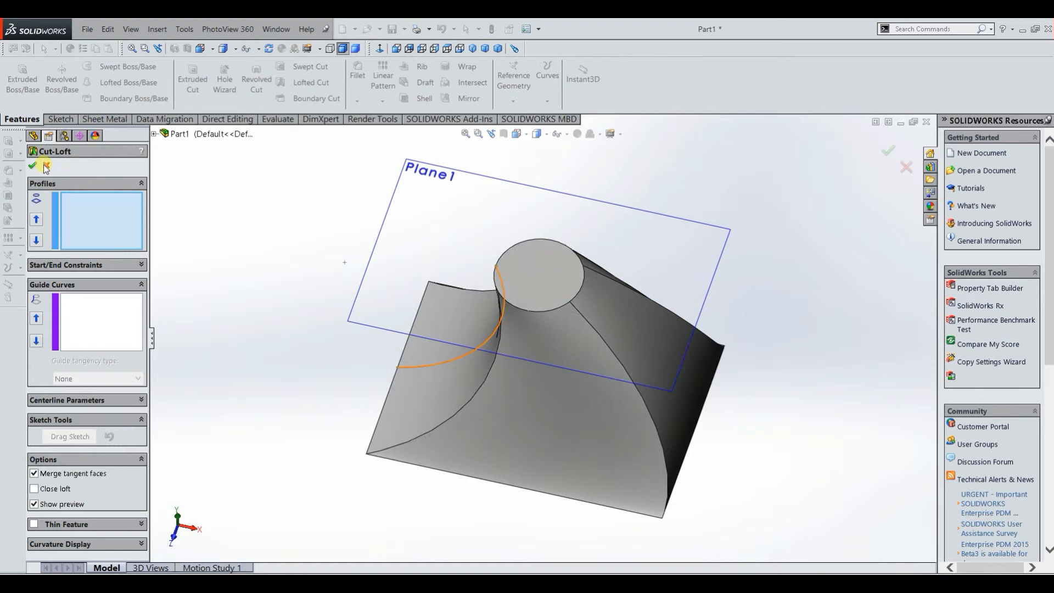
click(46, 166)
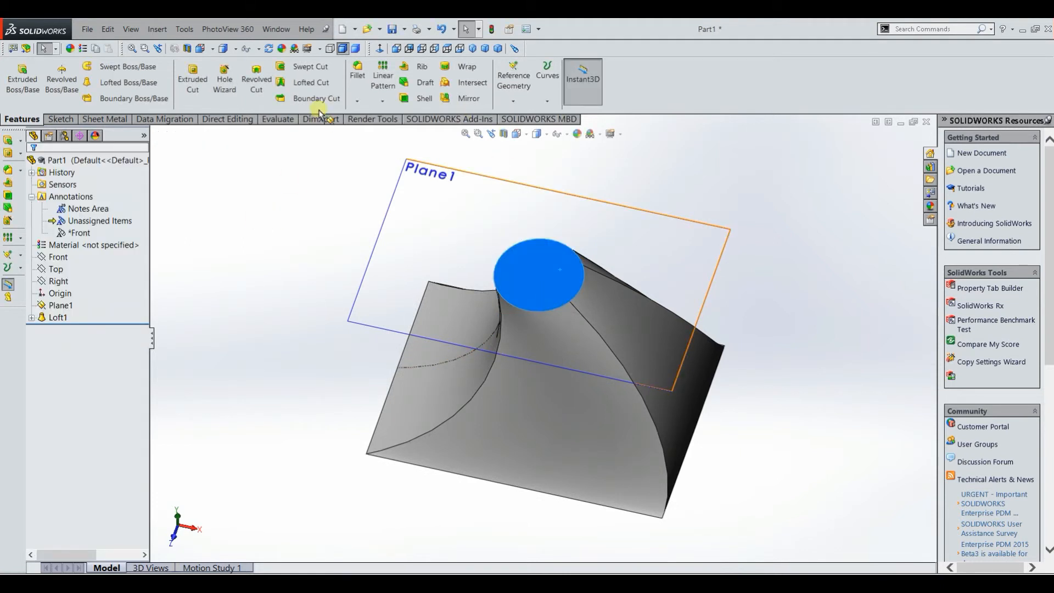
Step: Sketch a circle of about 11 mm radius centred on the loft's circular top face, and finish the sketch
click(515, 255)
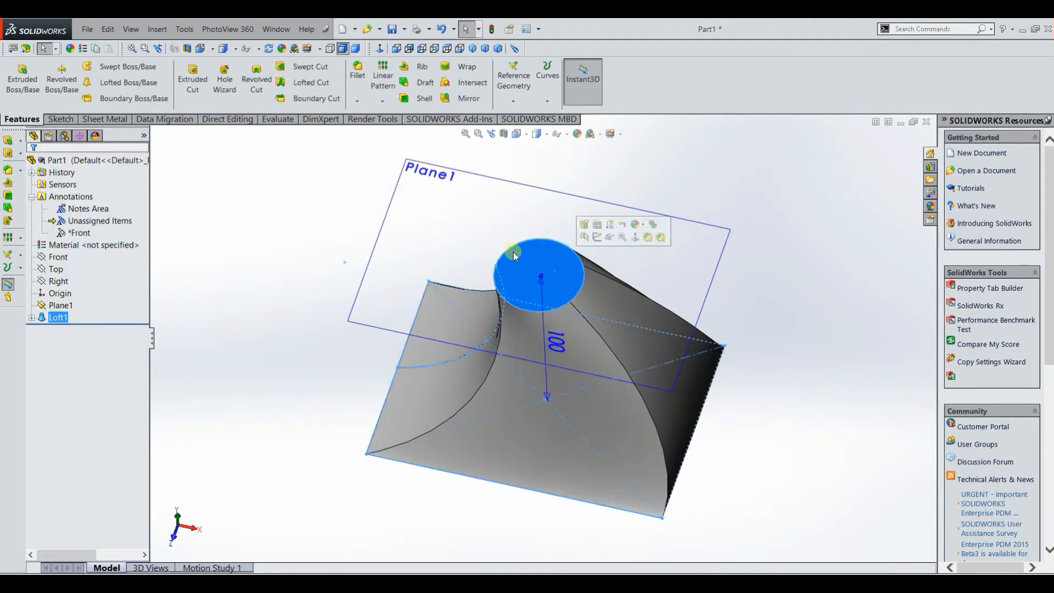
click(59, 119)
click(25, 75)
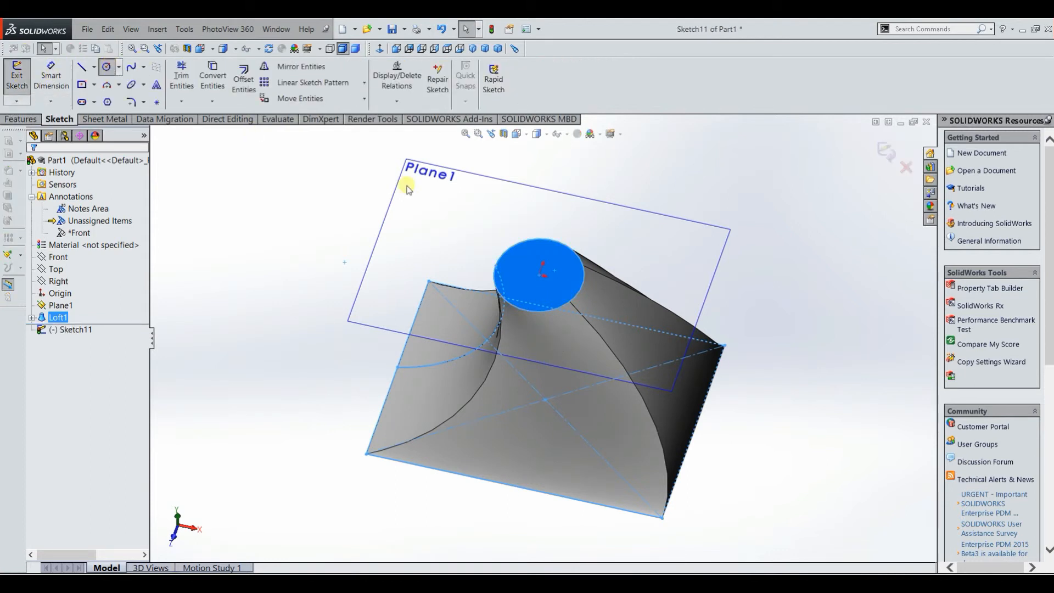
click(540, 274)
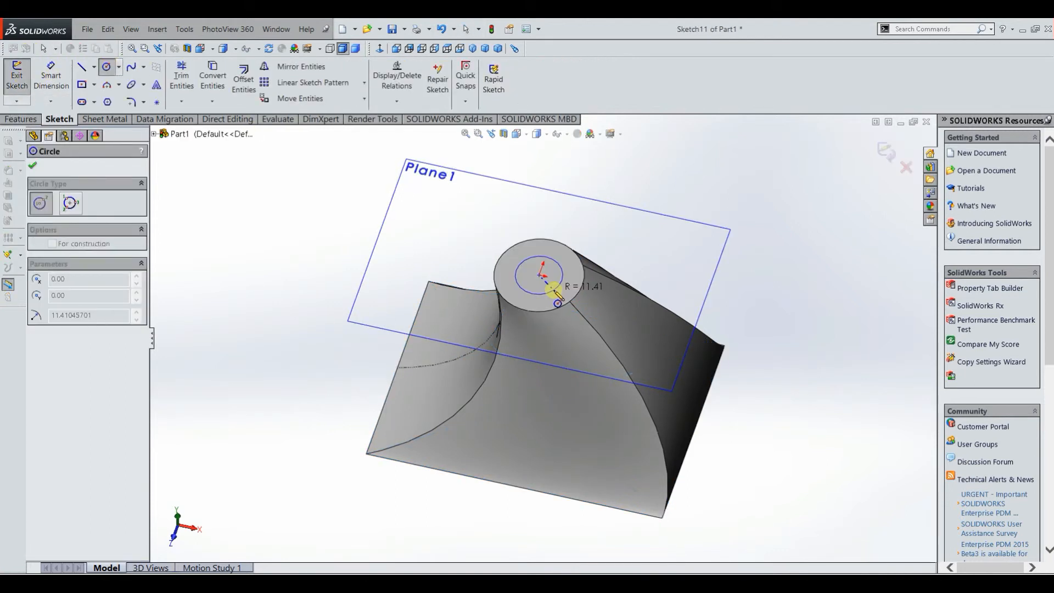
click(553, 289)
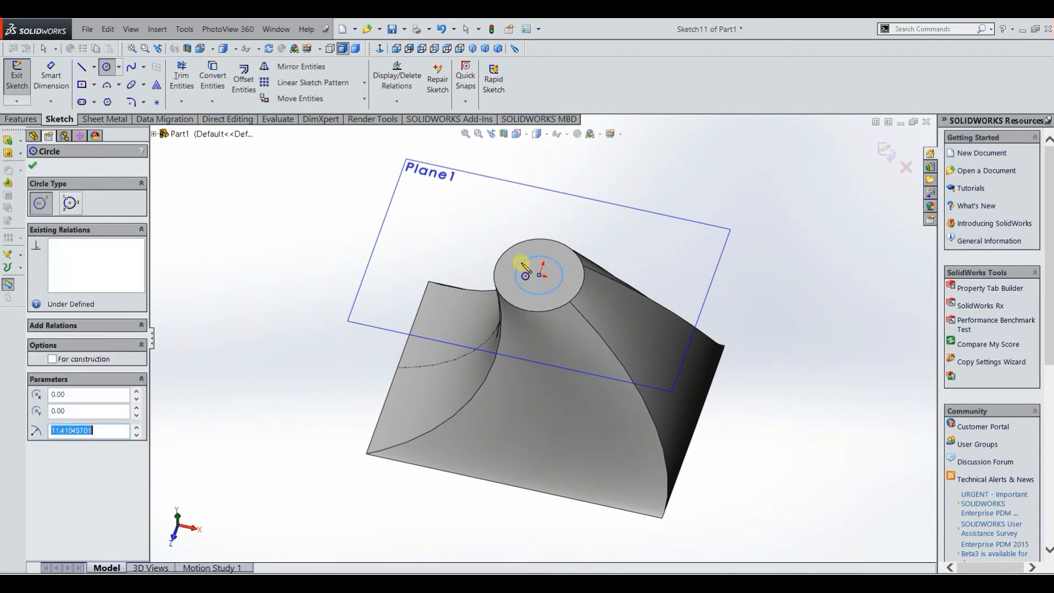
click(21, 81)
Step: Sketch an off-centre center rectangle about 33 by 57 mm on the +X side of the loft's base face, and finish the sketch
middle_drag(294, 242, 657, 324)
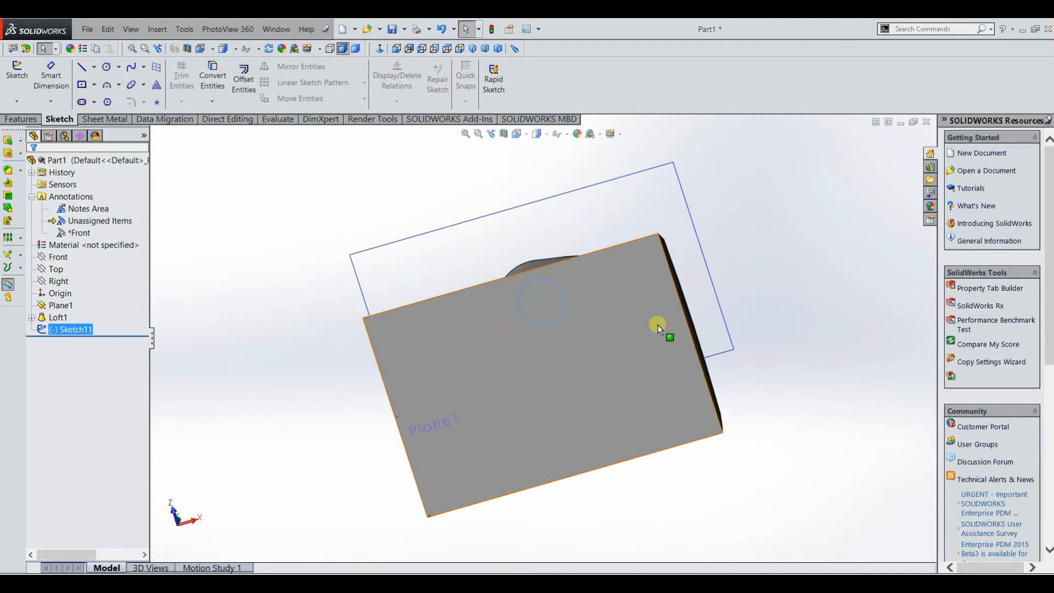
click(630, 333)
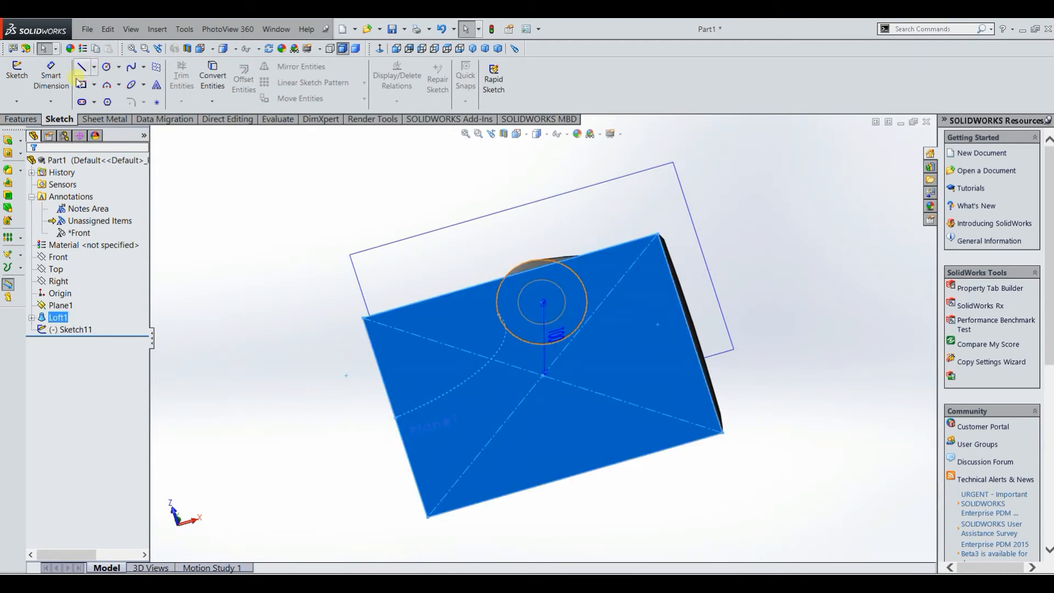
click(21, 81)
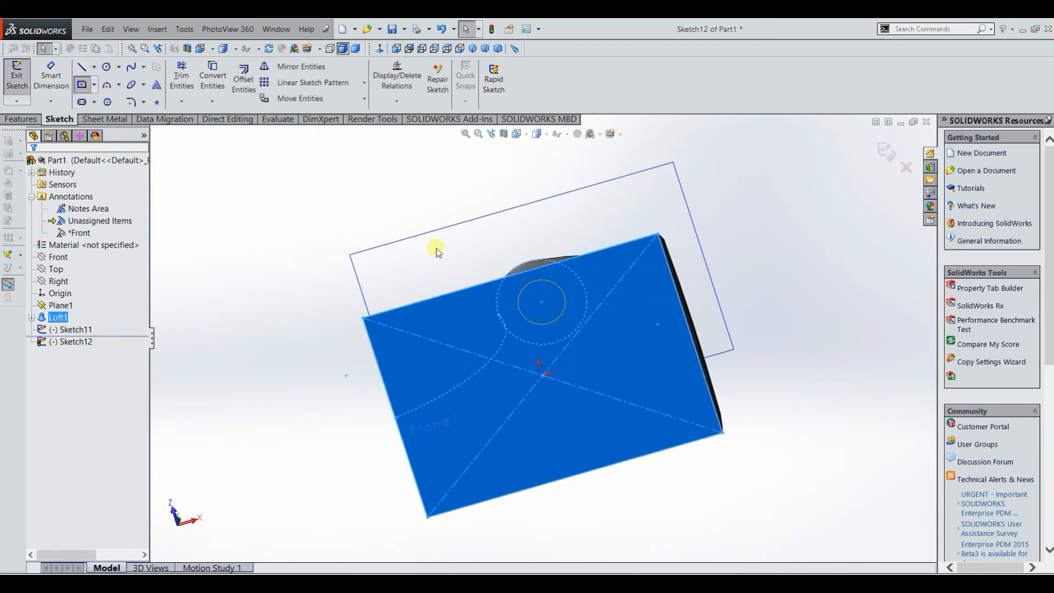
click(648, 351)
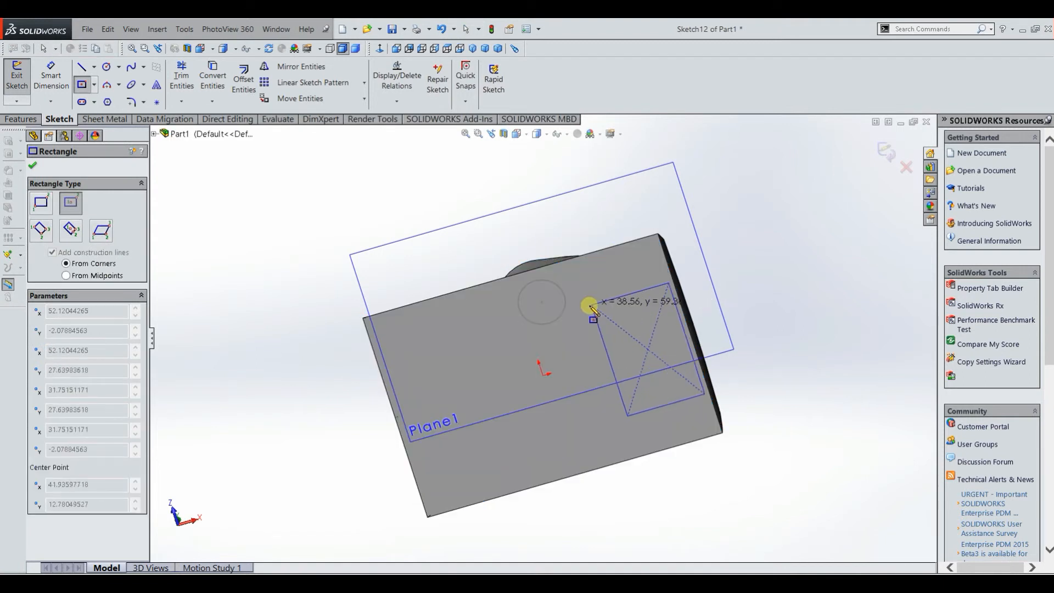
click(597, 305)
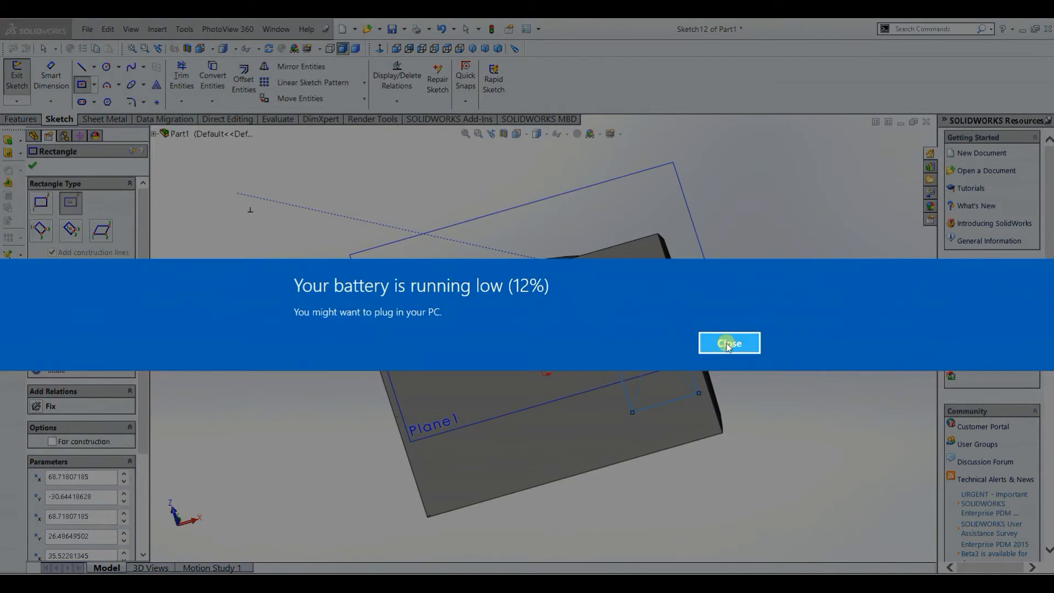
click(728, 344)
click(16, 74)
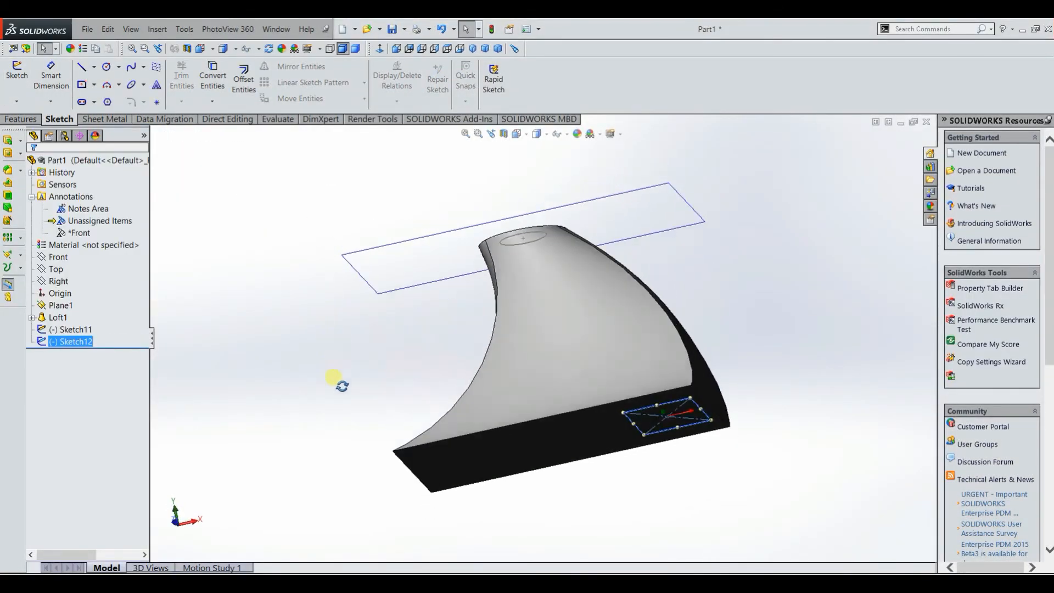
Step: Create a lofted cut through the solid from the small circle on the top face to the off-centre rectangle on the base face
middle_drag(288, 308, 222, 304)
key(Escape)
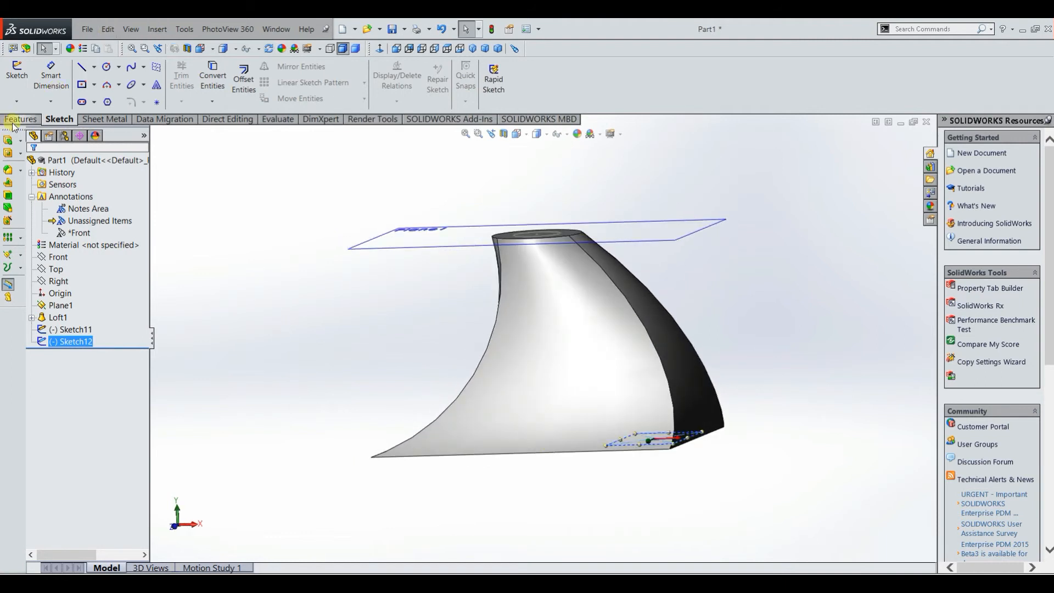
click(16, 120)
click(301, 281)
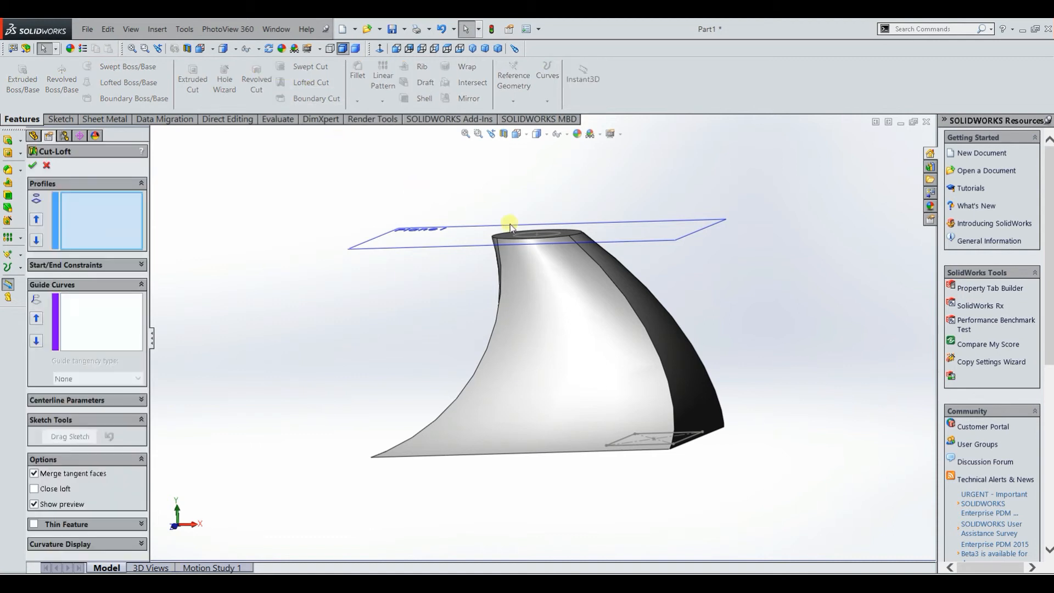
middle_drag(538, 319, 565, 289)
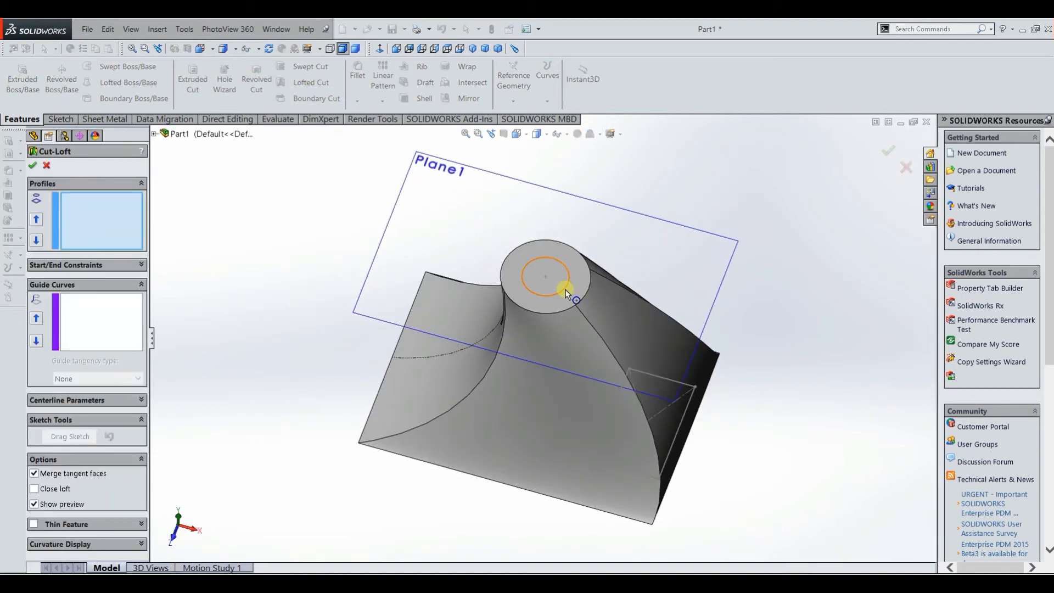
click(566, 292)
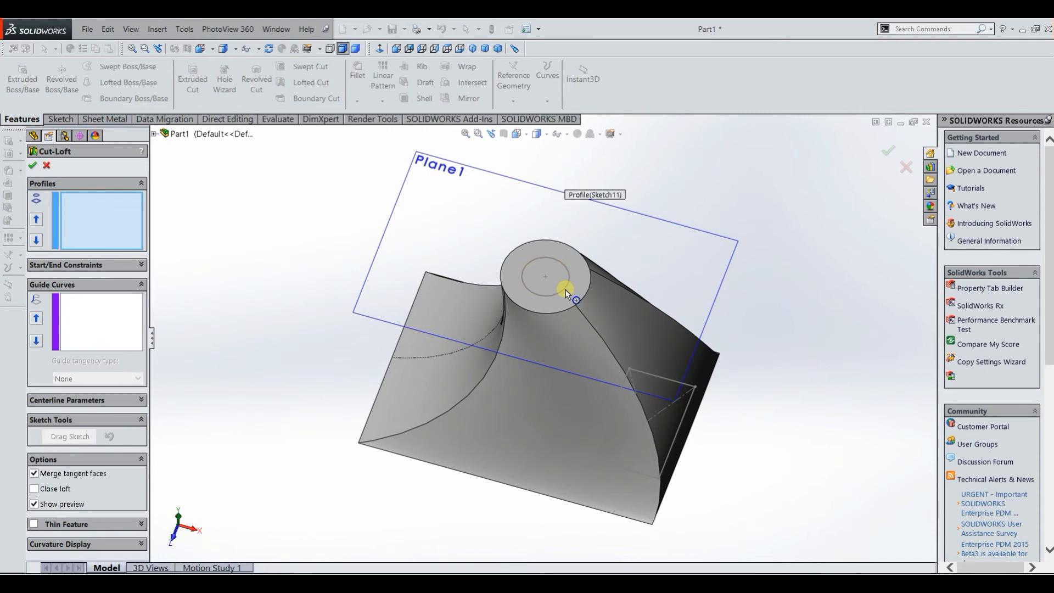
click(663, 465)
mouse_move(585, 515)
middle_down()
mouse_move(606, 396)
mouse_move(602, 364)
mouse_move(577, 335)
mouse_move(574, 395)
middle_up()
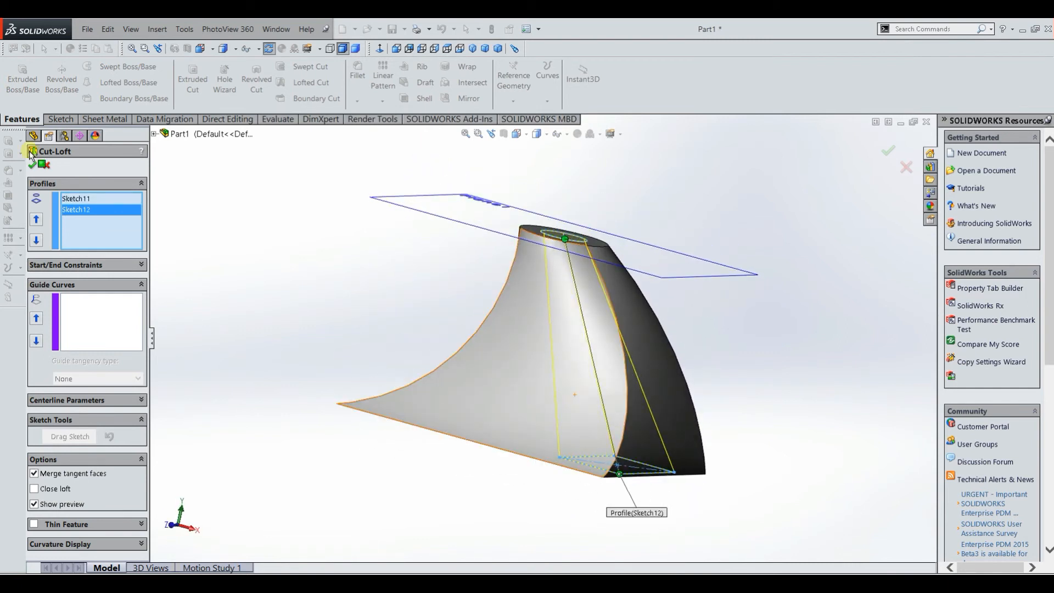
click(31, 167)
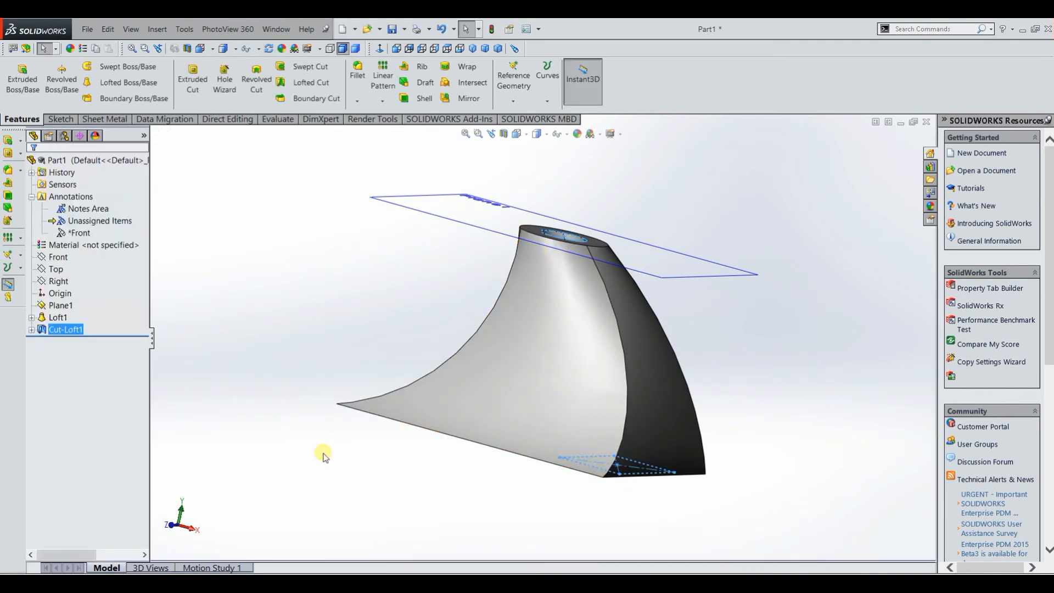
middle_drag(306, 364, 525, 158)
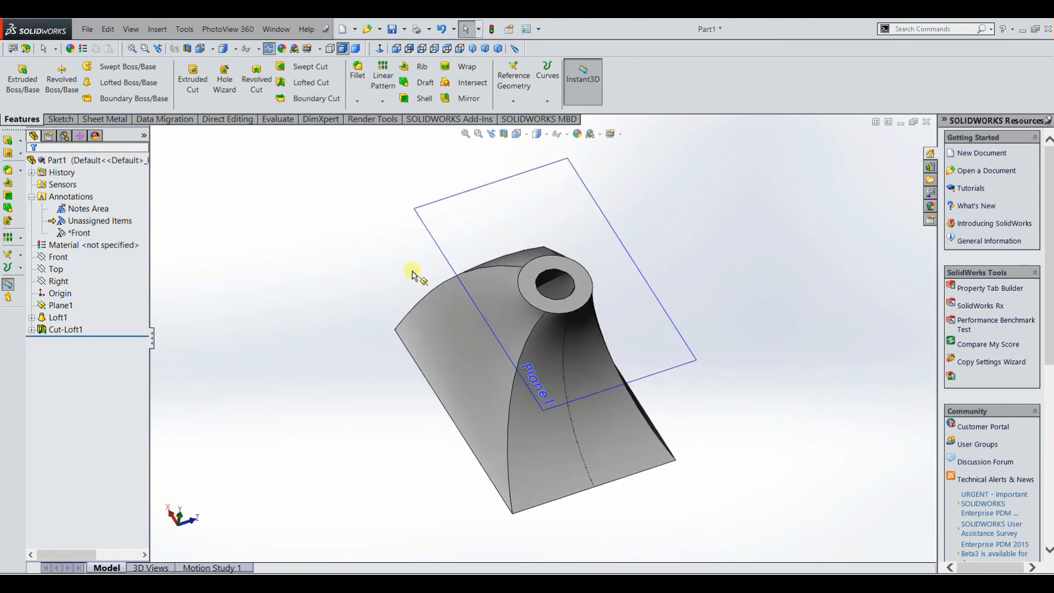
middle_drag(374, 356, 373, 358)
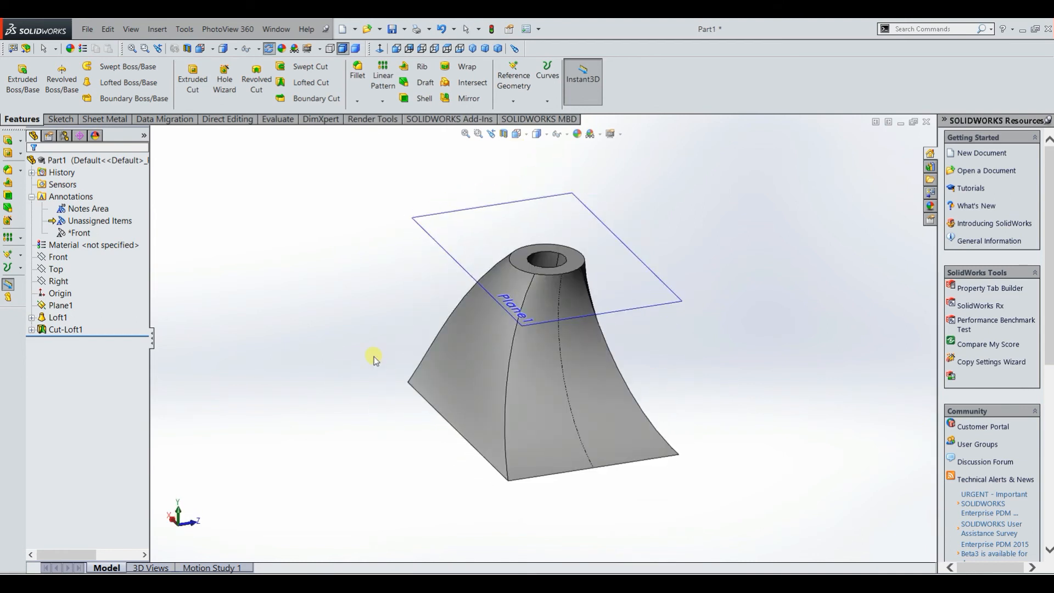
middle_drag(380, 455, 403, 469)
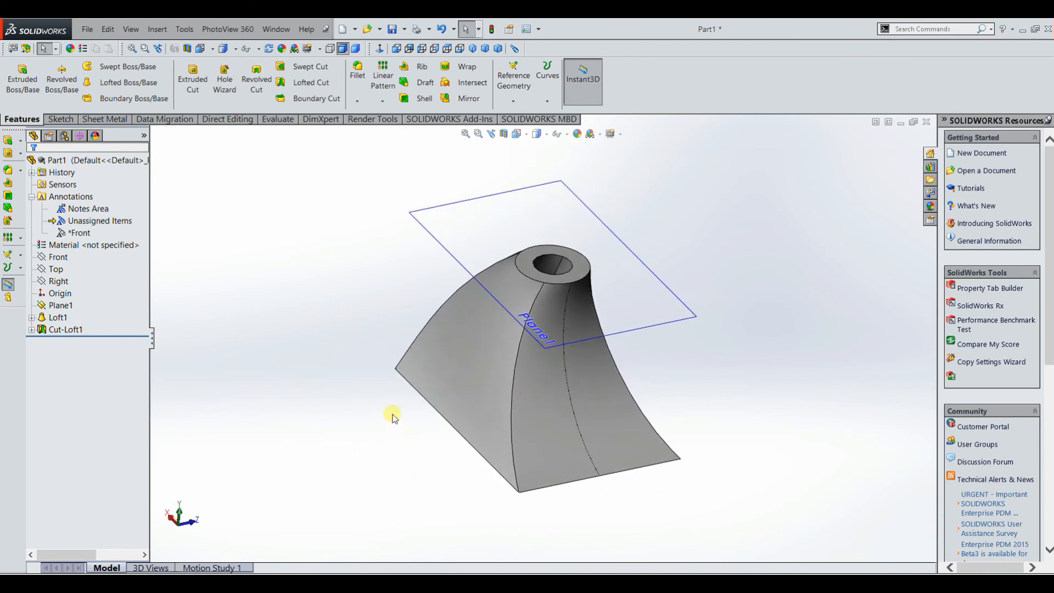